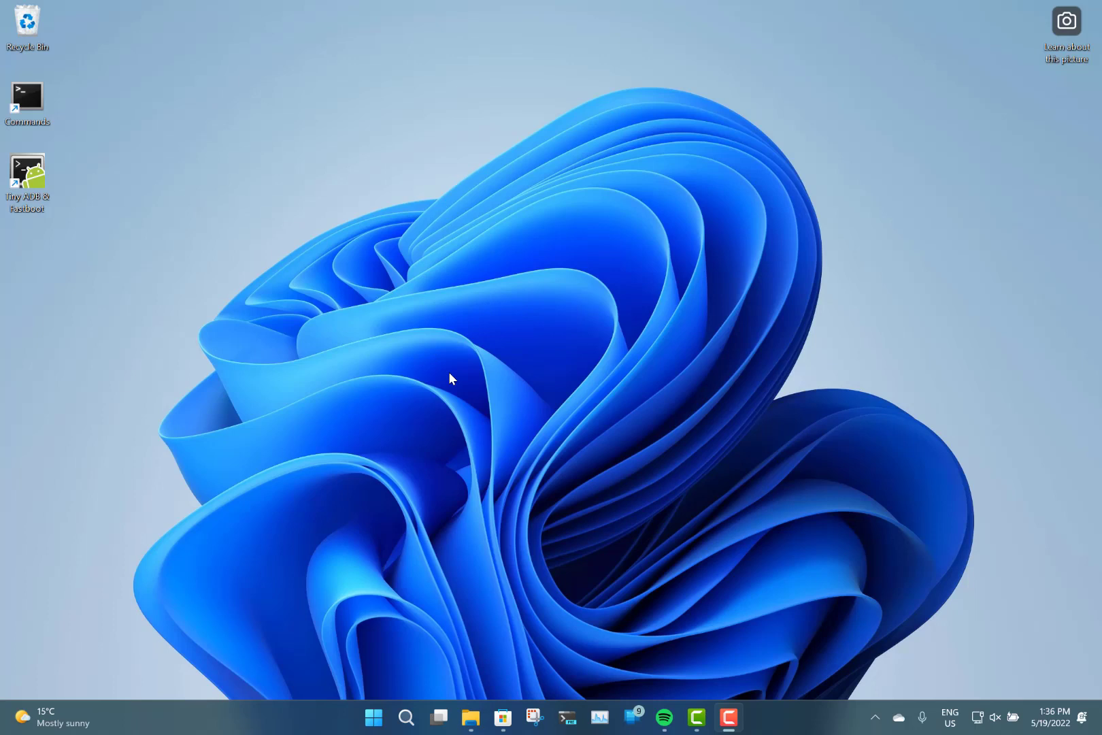
Step: Open the Start menu and look inside the Entertainment folder
left_click(374, 716)
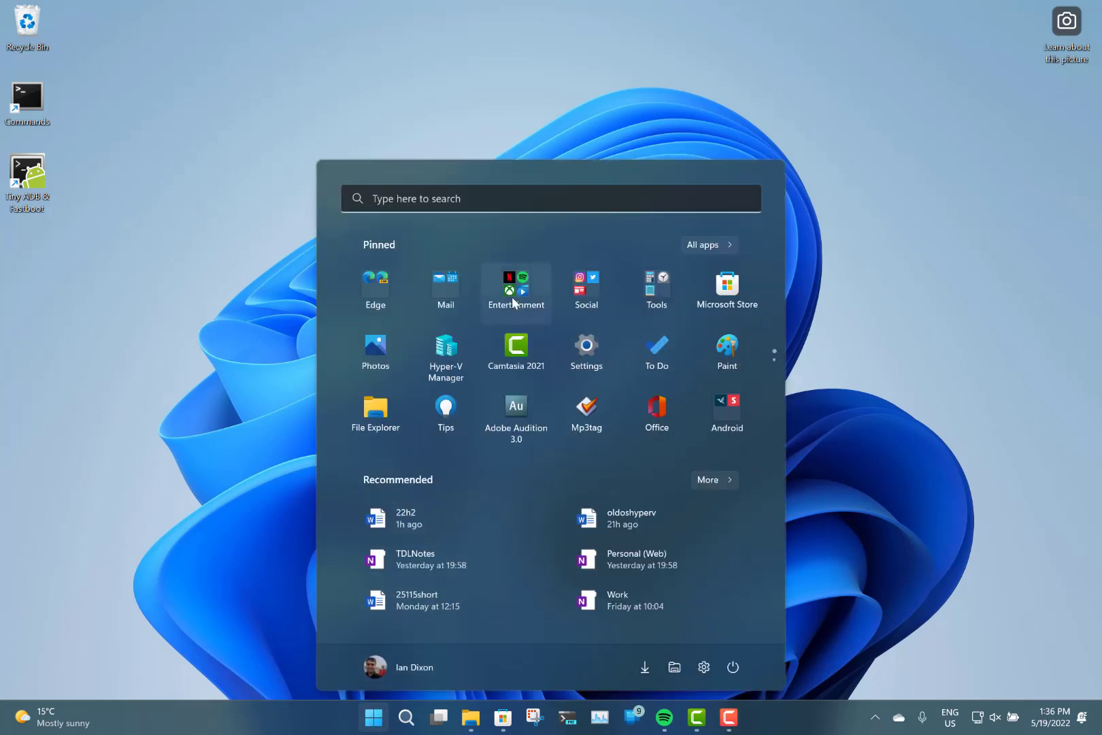
left_click(850, 307)
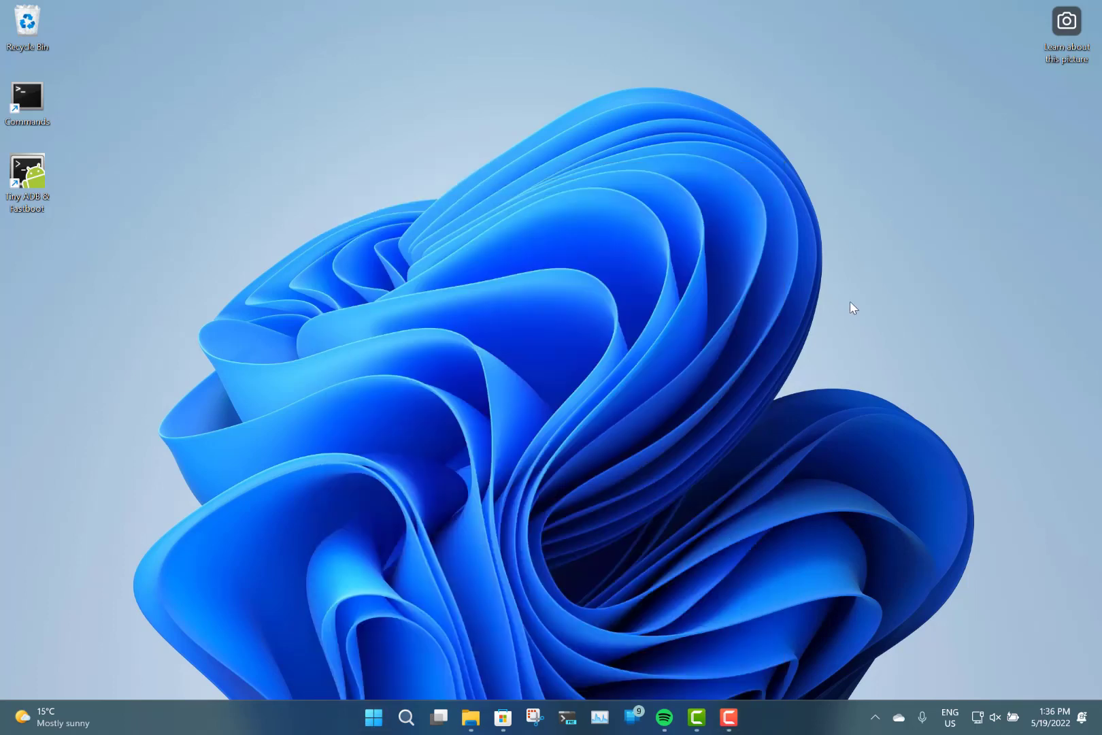
key("super")
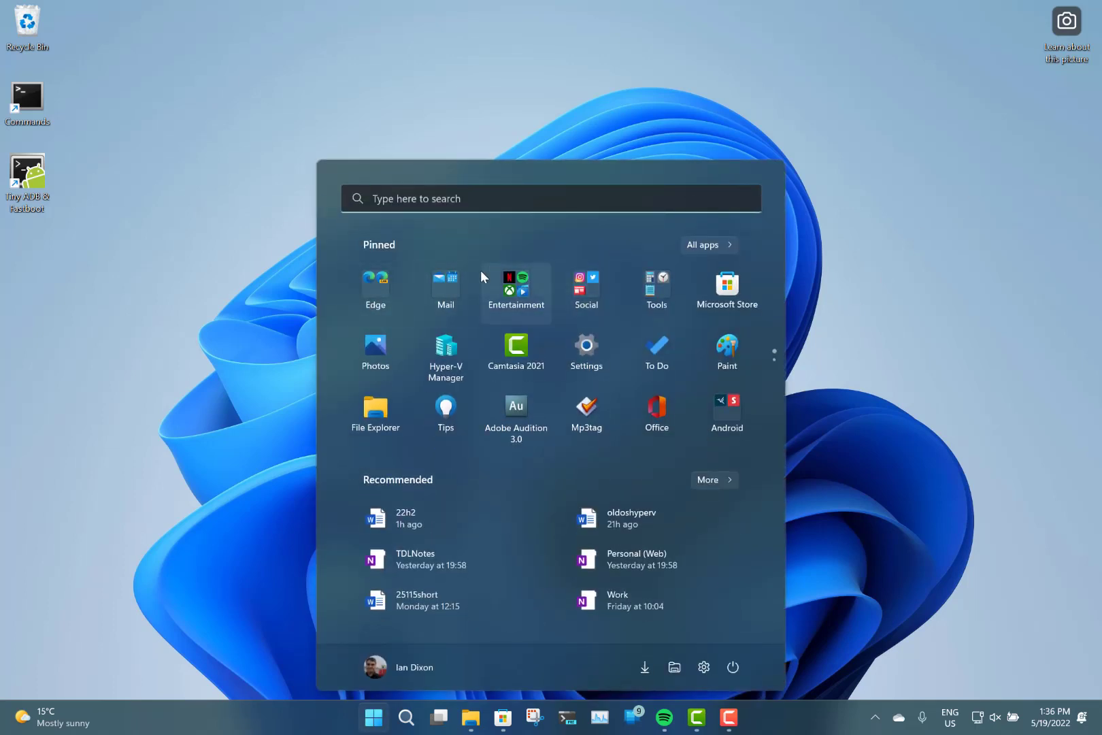
left_click(511, 289)
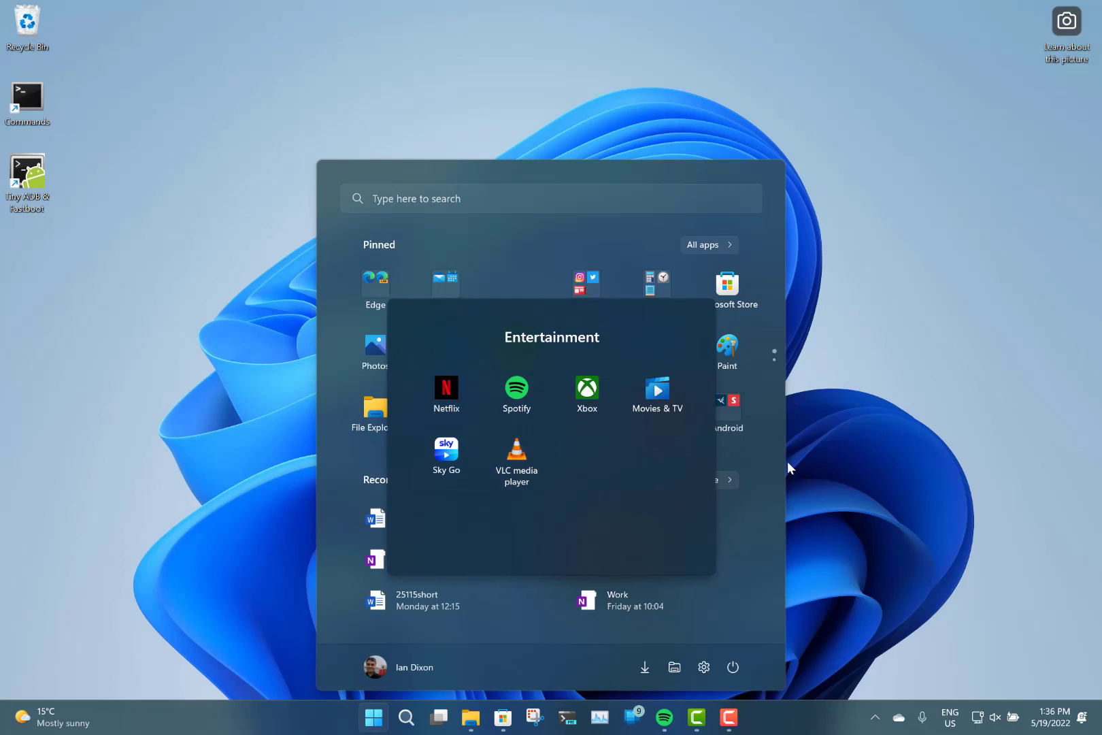
left_click(771, 430)
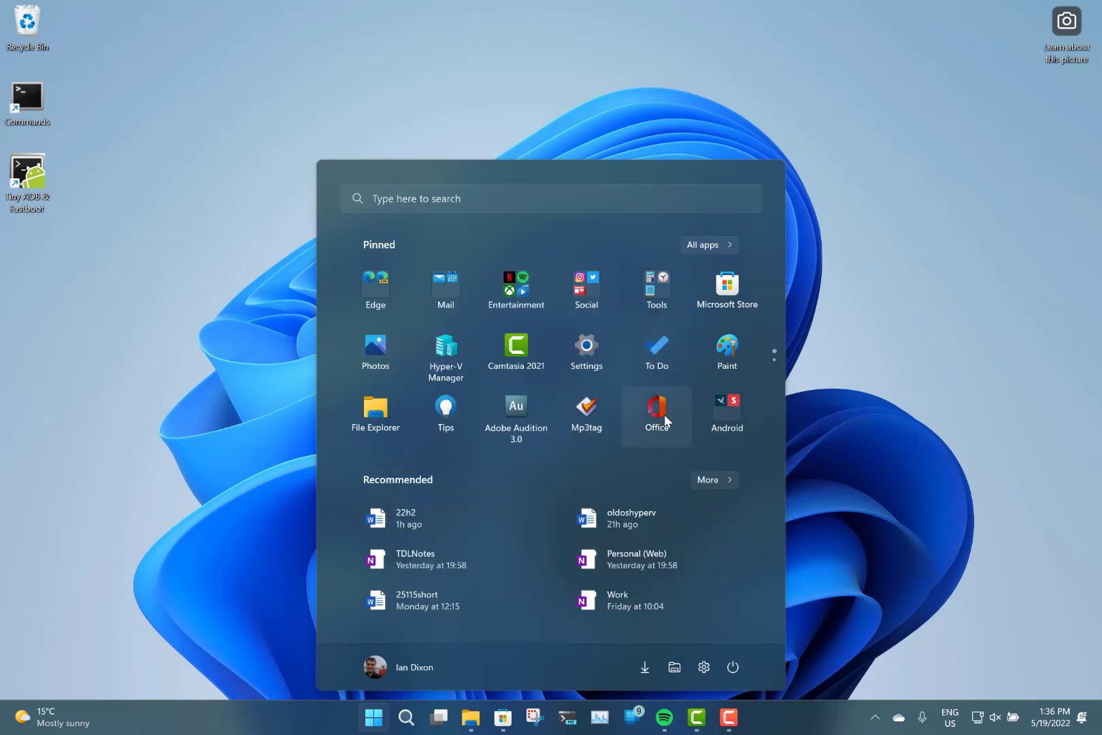
Step: Combine Office with Mp3tag into a new Start folder named 'Office'
mouse_move(664, 415)
left_mouse_down()
mouse_move(655, 400)
mouse_move(593, 402)
left_mouse_up()
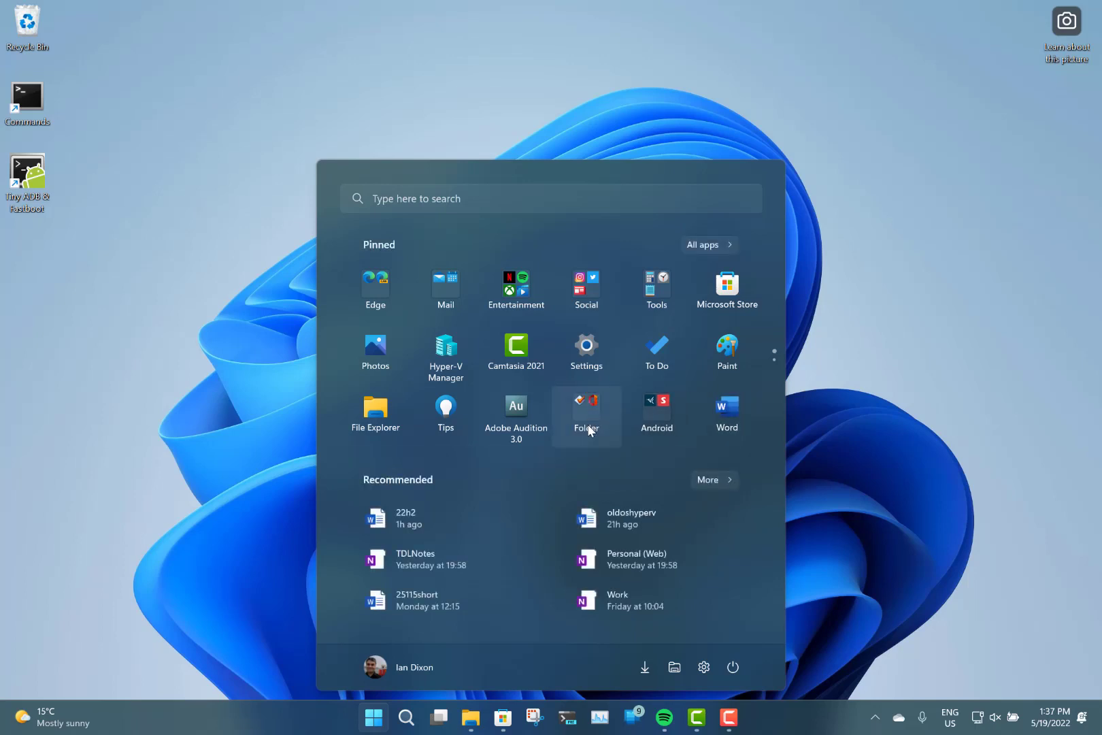
left_click(589, 429)
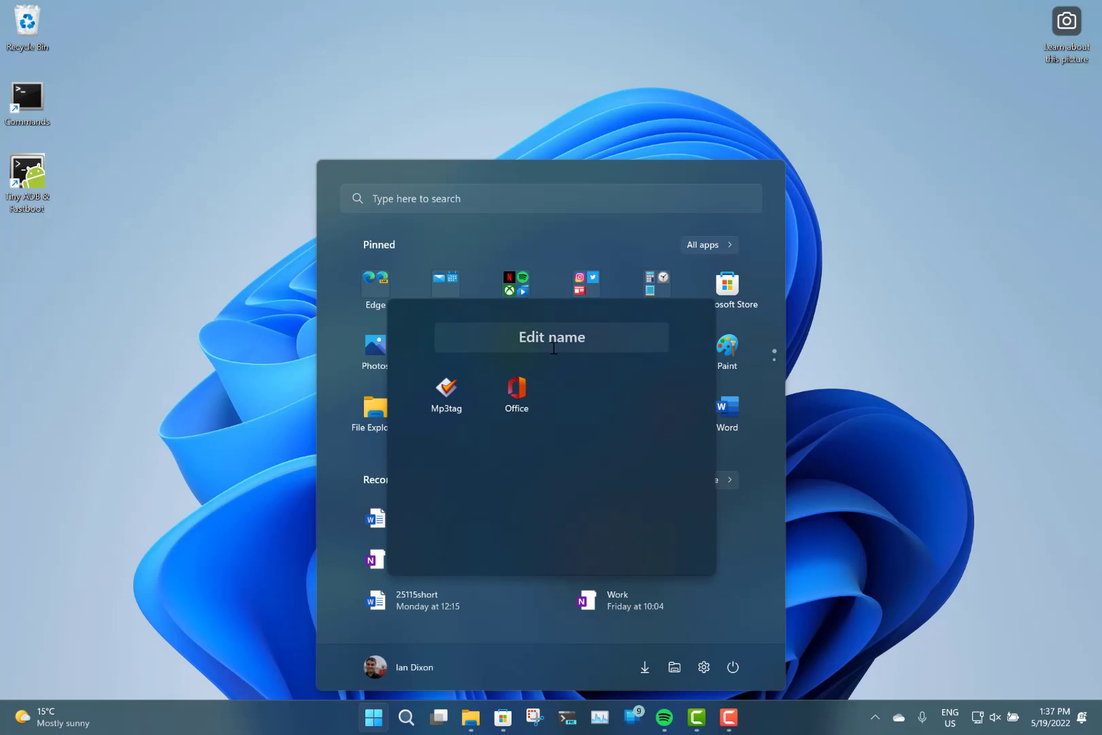
left_click(590, 337)
type("Office")
key("Return")
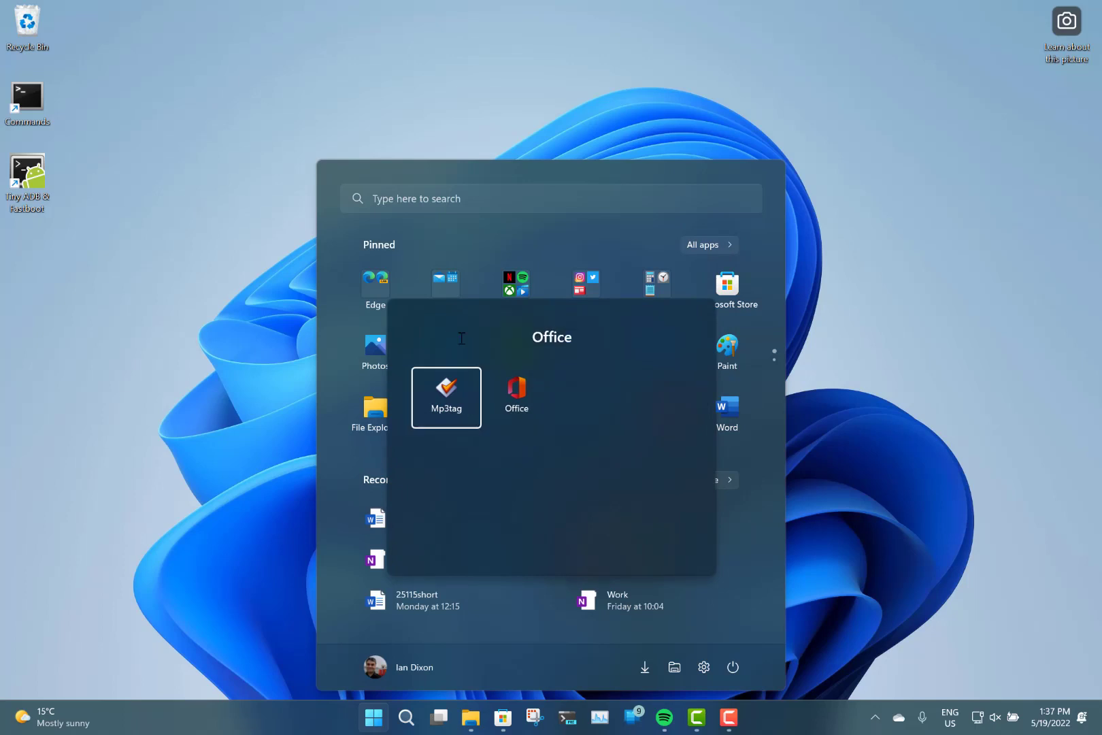
Step: Reopen the Office folder to confirm its contents, then scroll the pinned apps
left_click(613, 236)
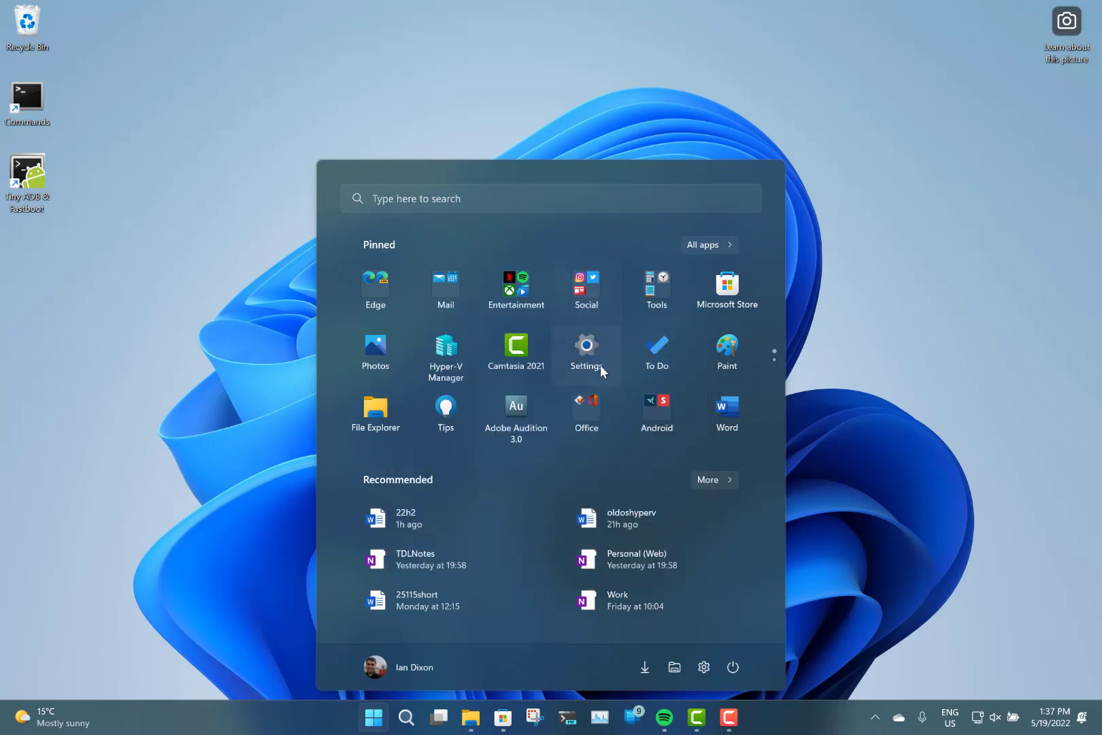
left_click(582, 415)
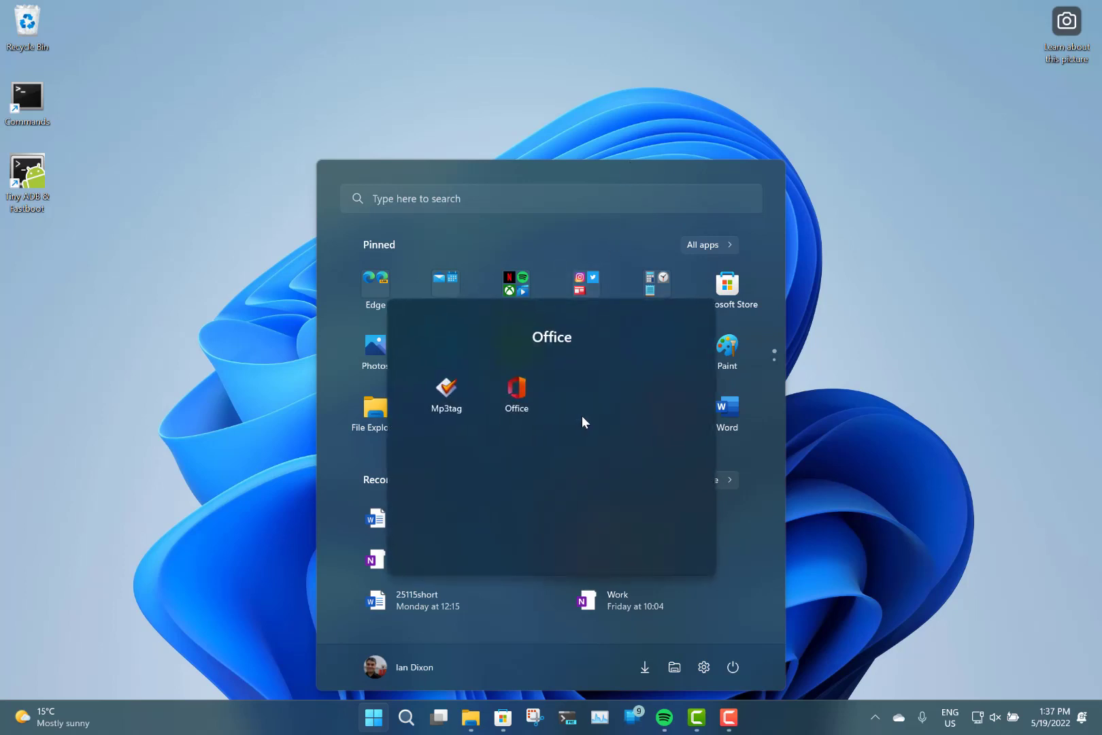
left_click(596, 240)
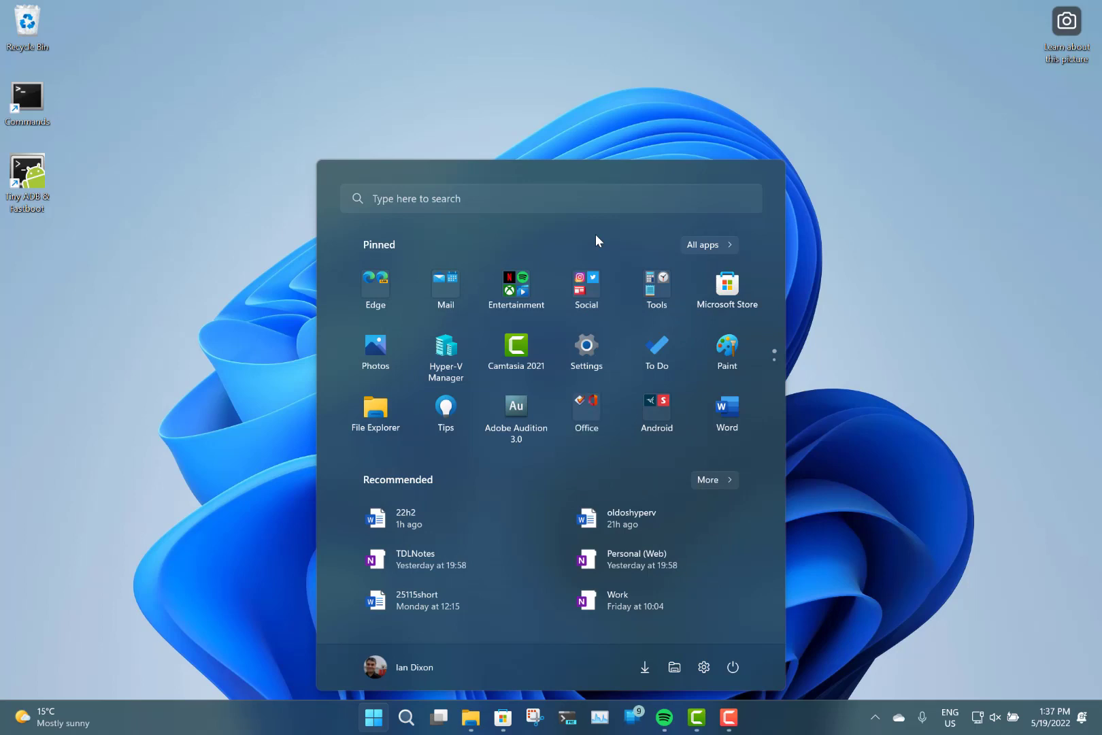
scroll(604, 315, "down", 1)
scroll(602, 321, "up", 1)
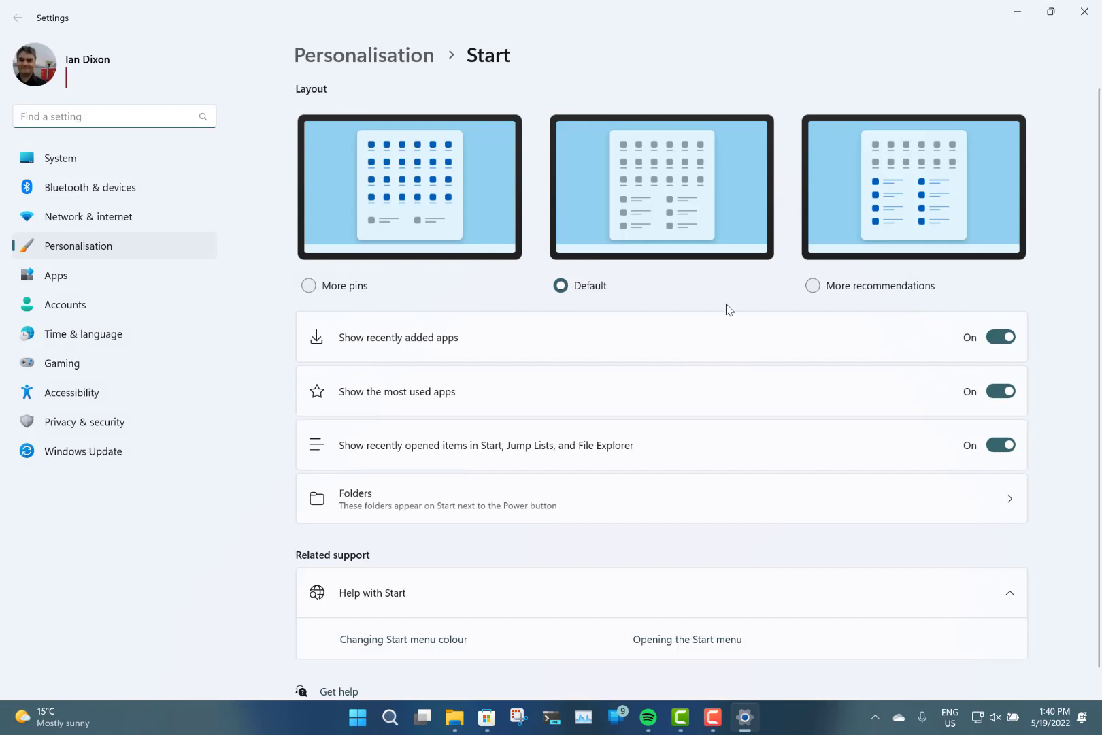
Step: Preview the More pins and More recommendations Start layouts in the Start menu
left_click(355, 286)
mouse_move(390, 717)
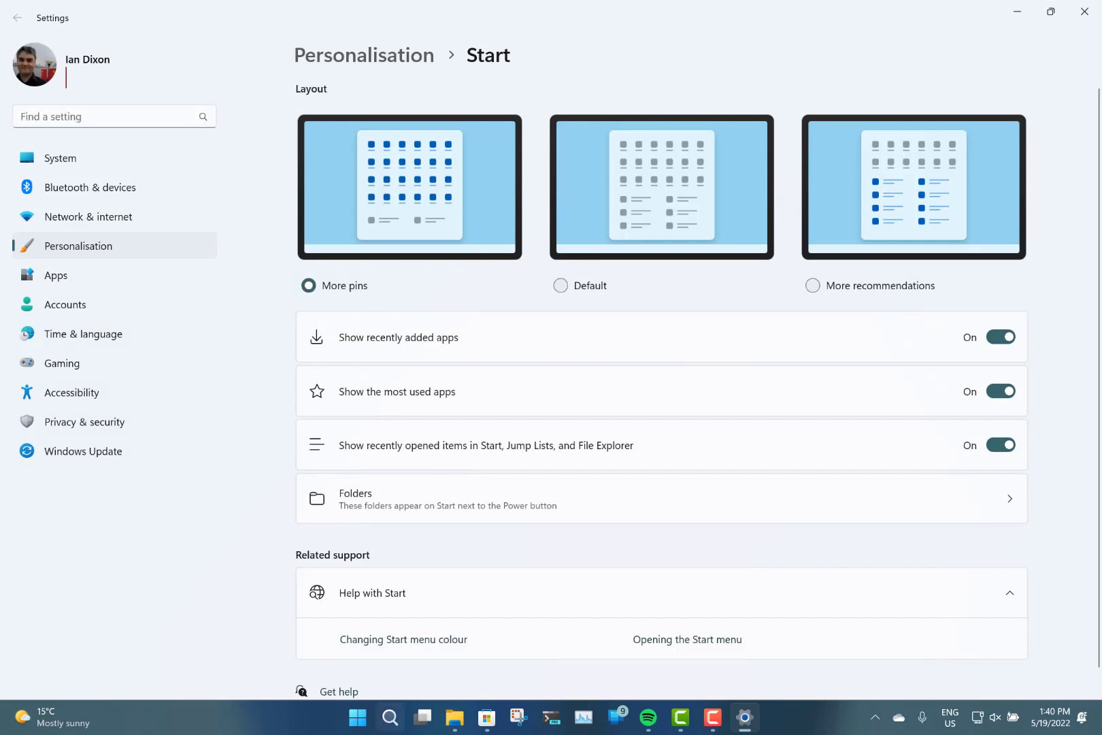
left_click(357, 718)
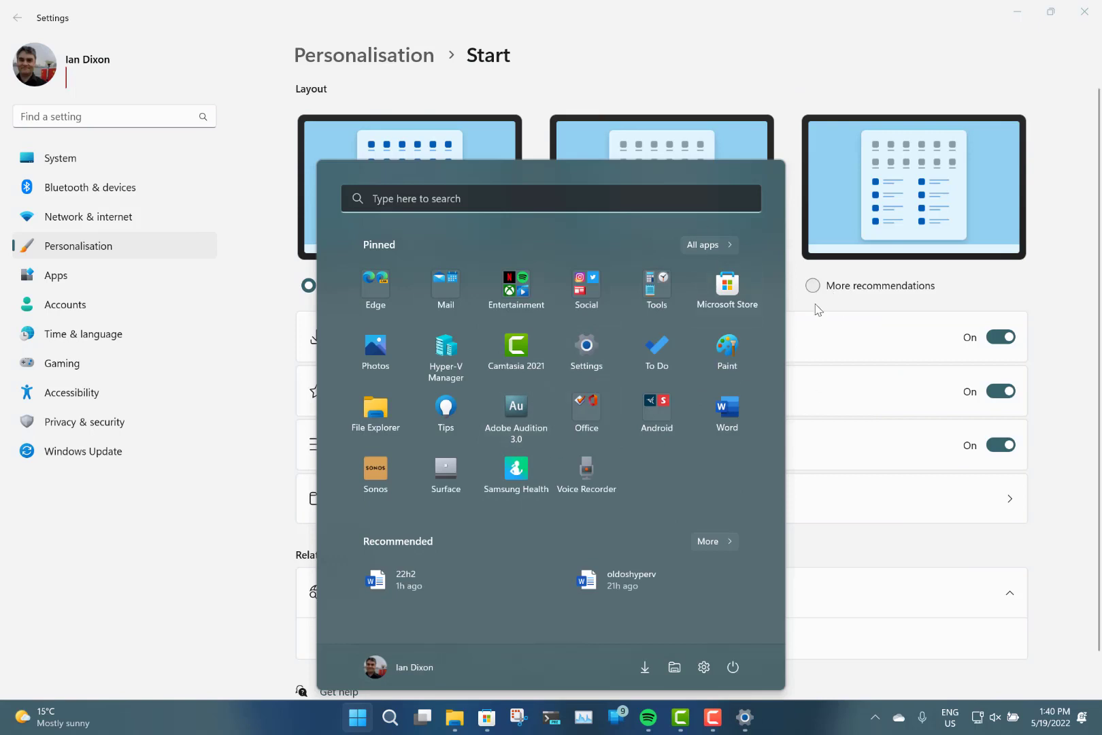
left_click(825, 284)
left_click(812, 286)
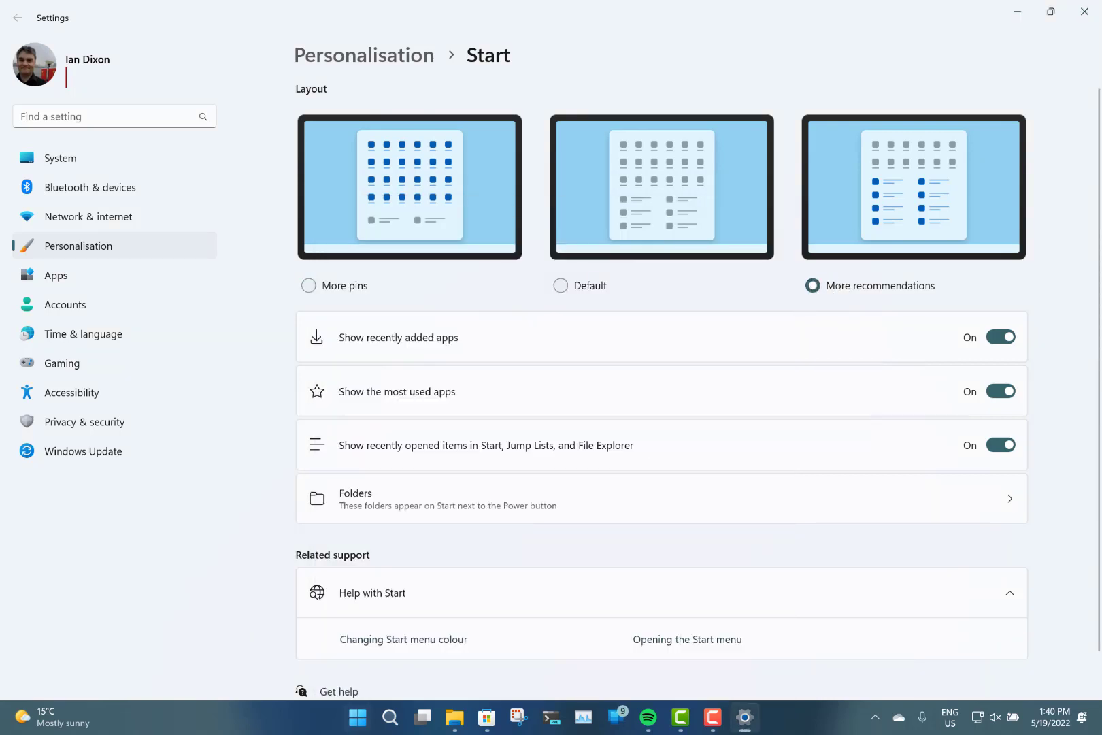
left_click(357, 718)
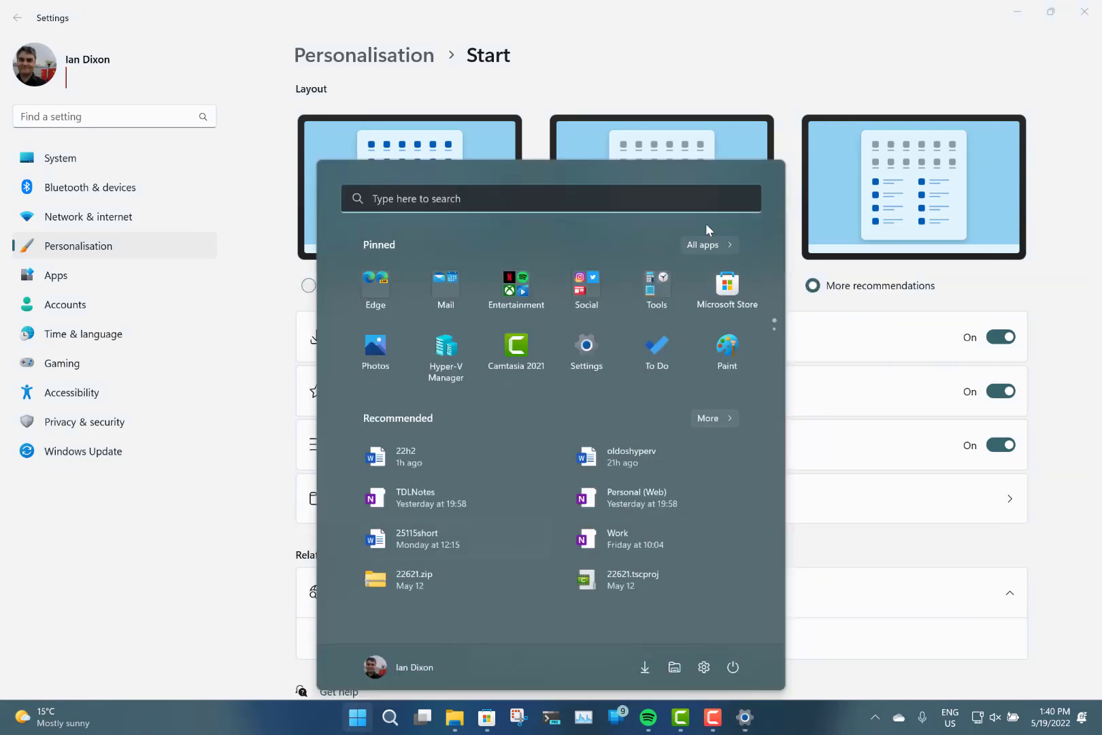
left_click(843, 296)
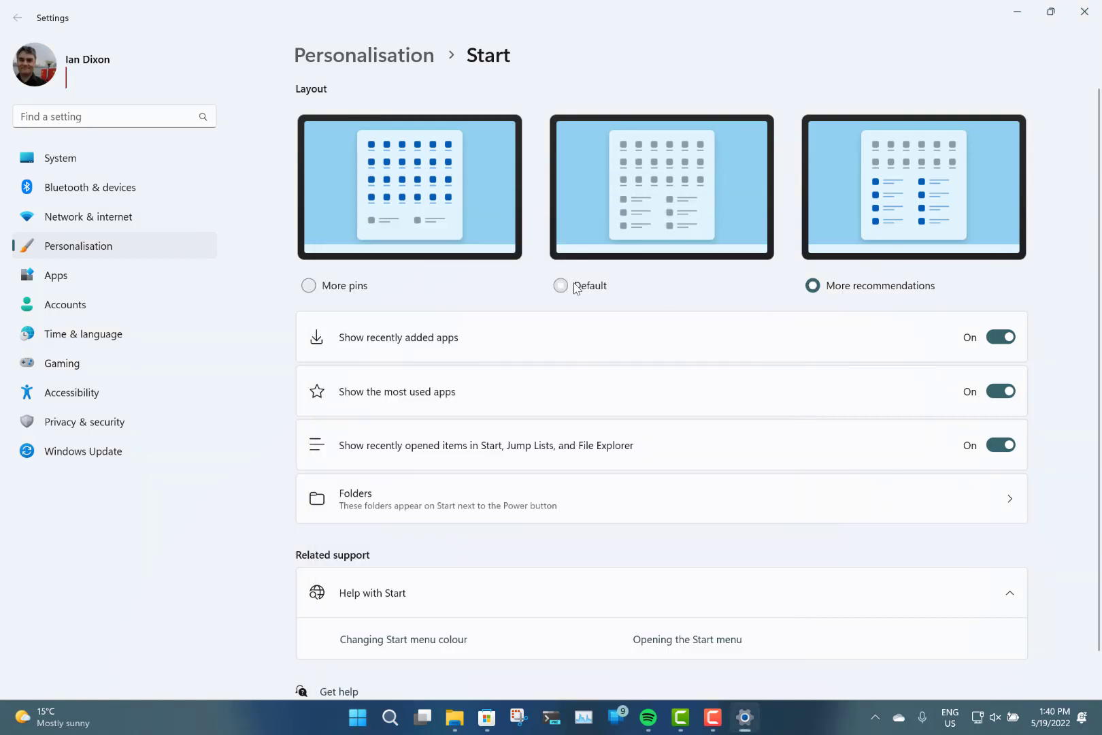
Step: Restore the Default Start layout and browse the All apps list
left_click(577, 287)
key("super")
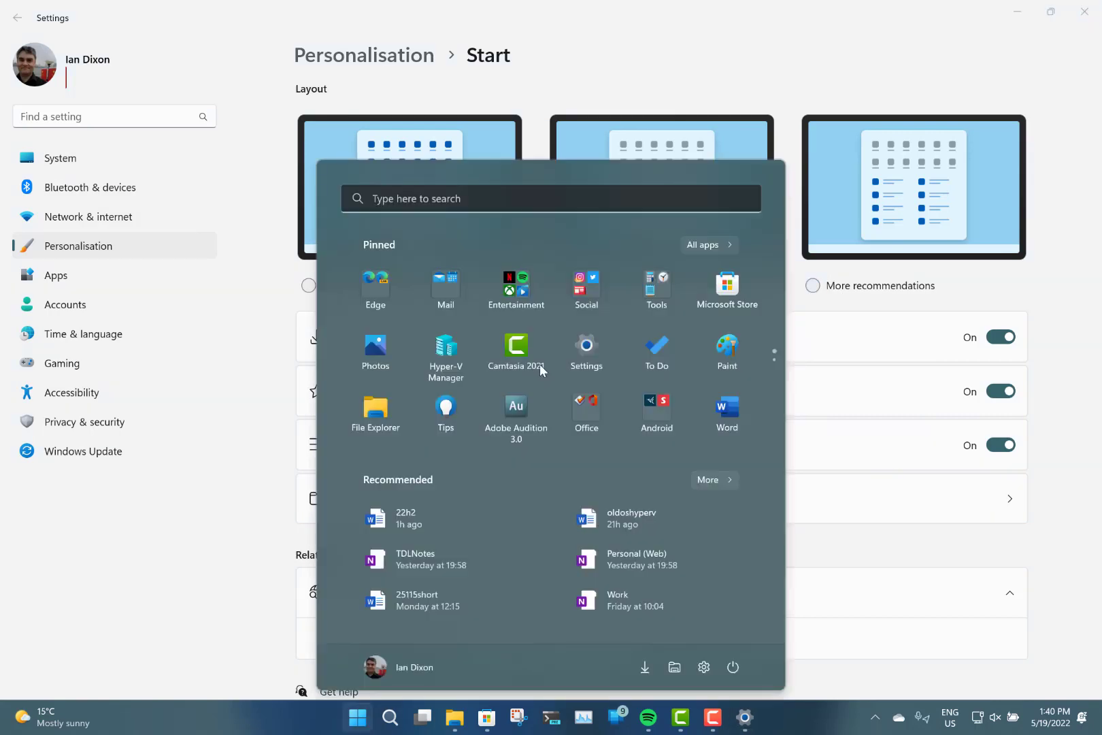
key("Tab")
key("Return")
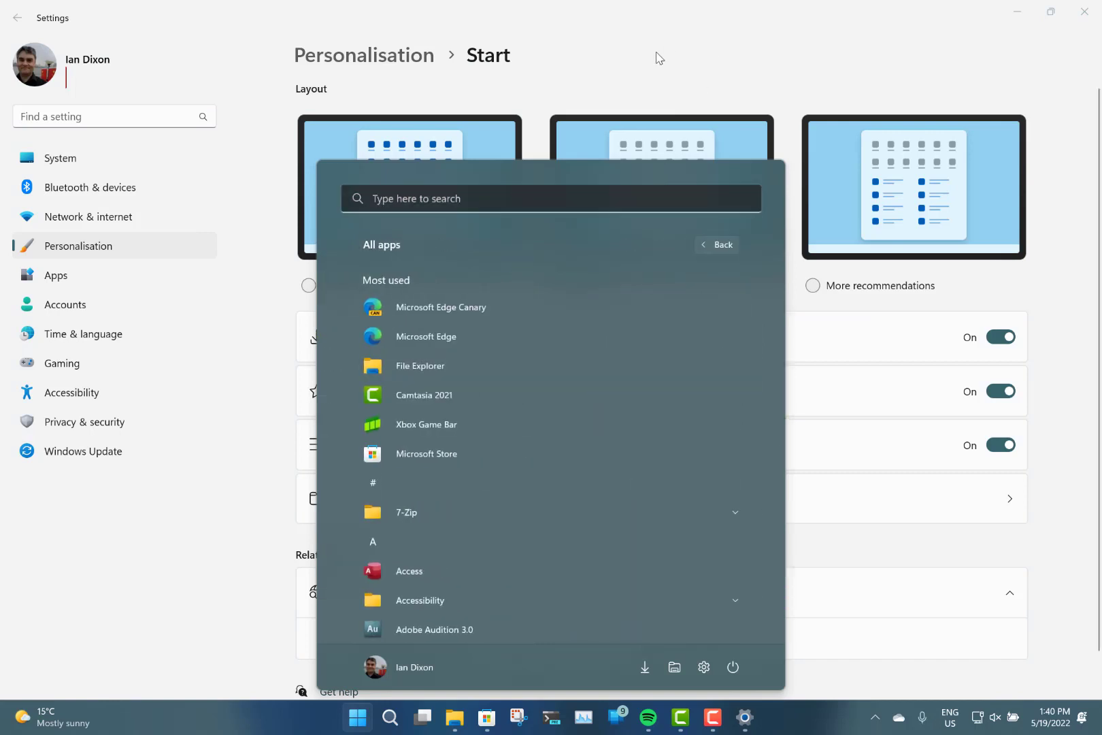
left_click(717, 53)
key("super+n")
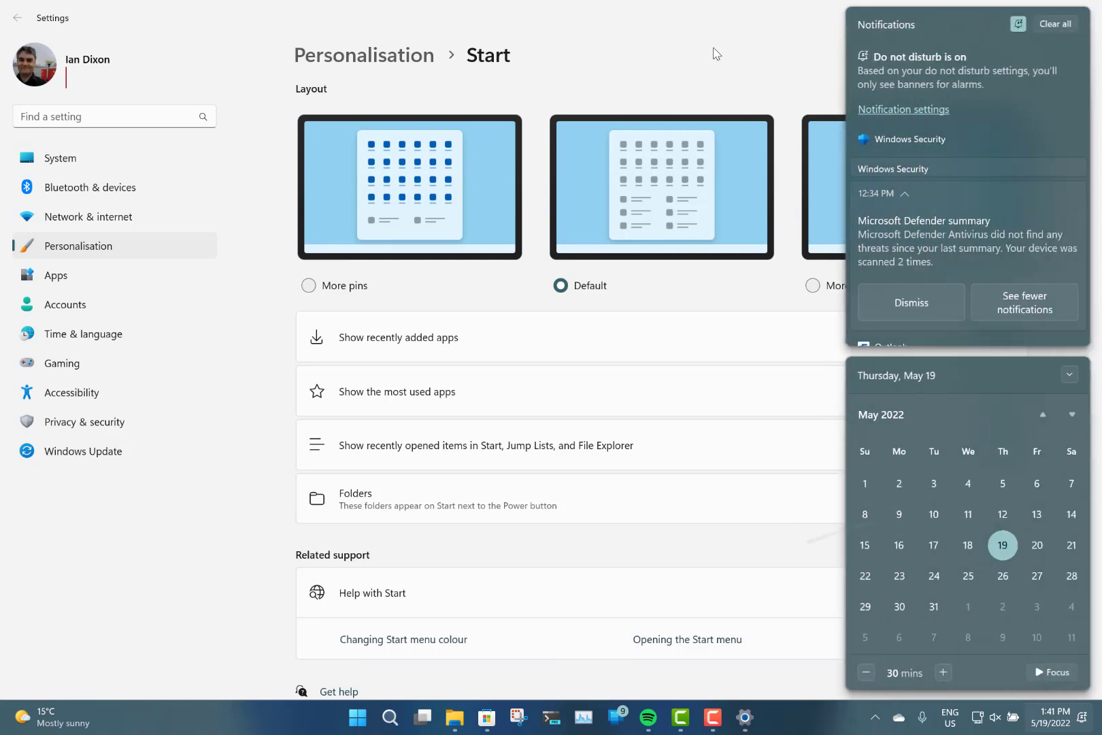
Step: Look over notifications and Quick Settings, then unmute and raise volume to 64
key("super+n")
key("super+n")
key("super+n")
key("super+n")
key("super+n")
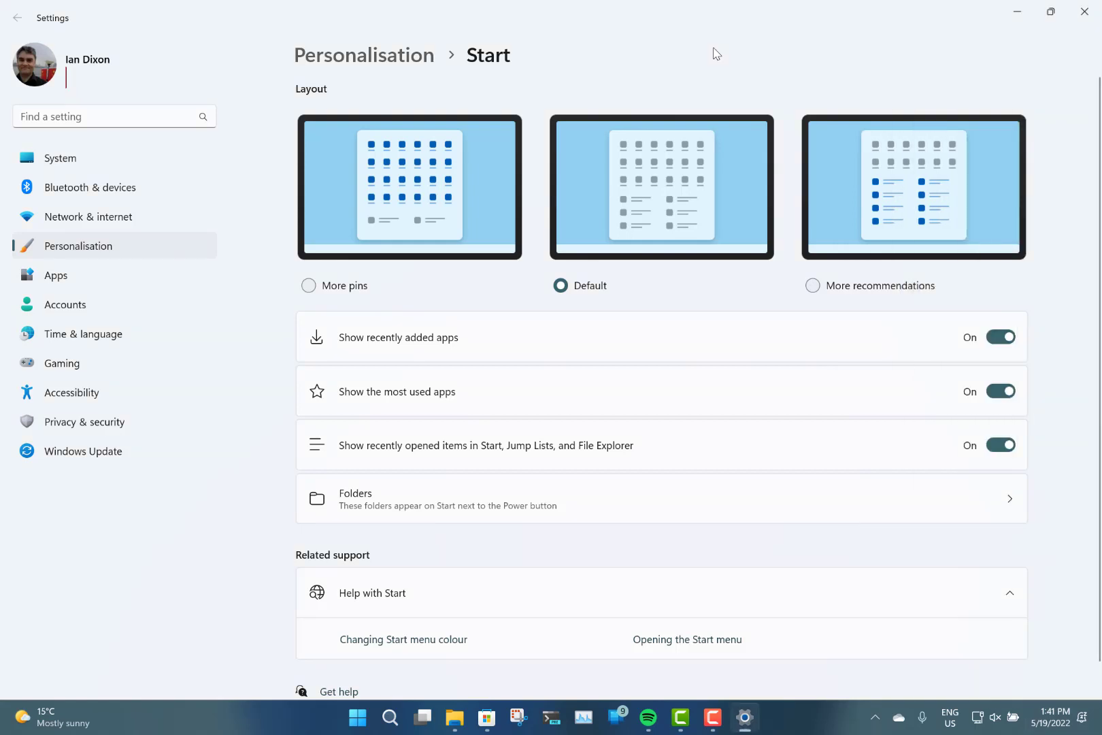
key("super+a")
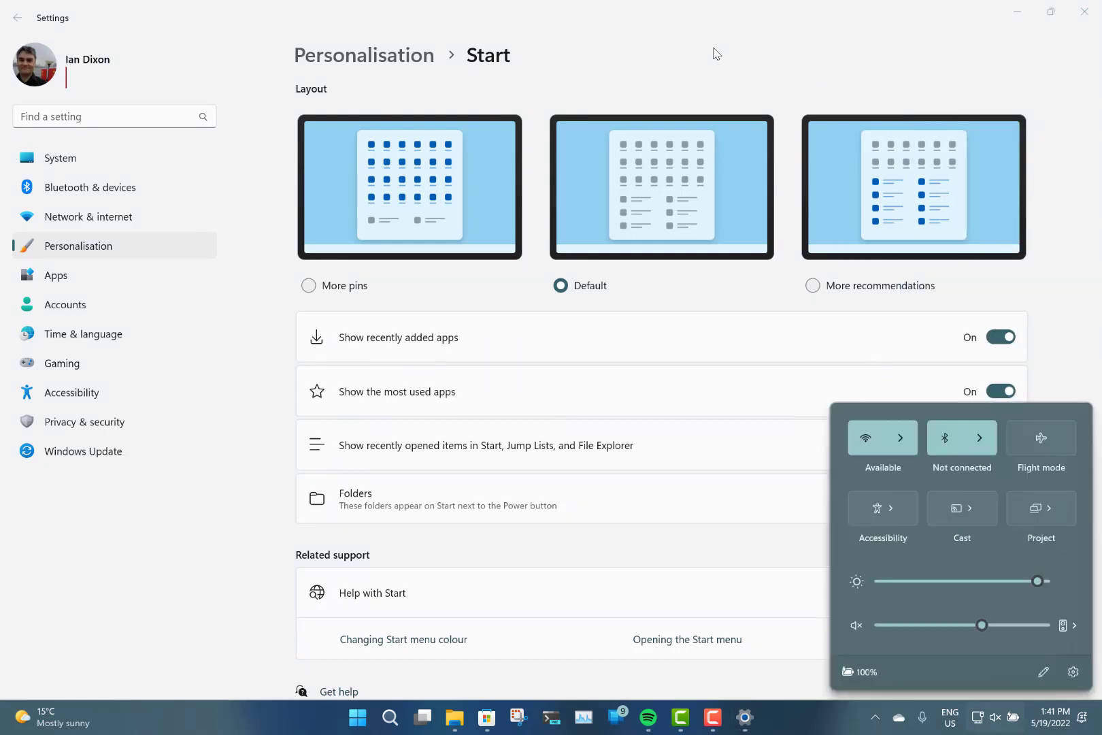
key("super+a")
key("super+a")
key("super+a")
key("super+a")
left_click(136, 562)
key("XF86AudioRaiseVolume")
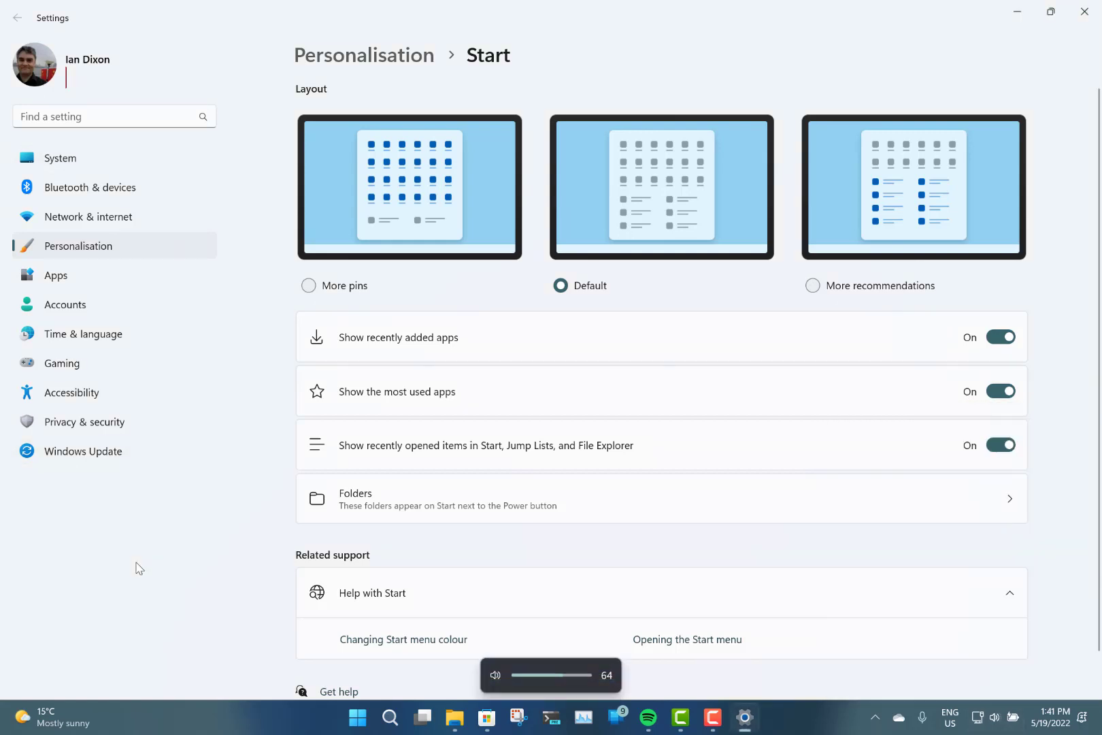
key("XF86AudioRaiseVolume")
key("XF86AudioRaiseVolume")
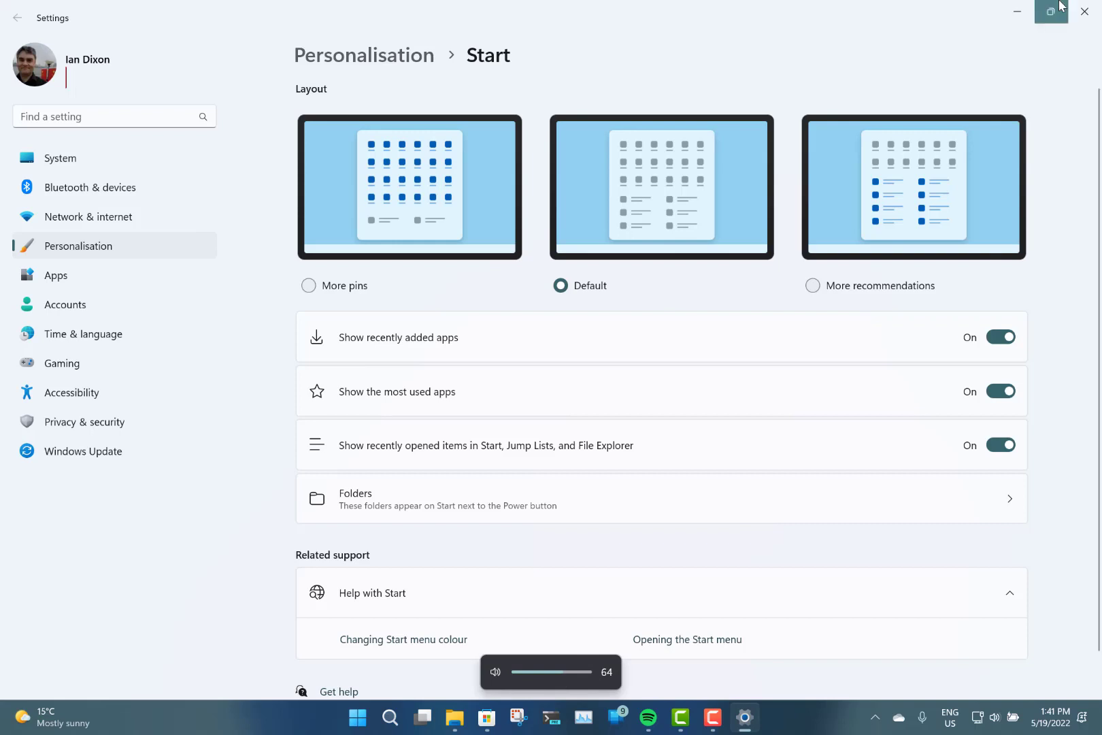
Step: Snap File Explorer to the top-left quarter via Snap Layouts, then drag it back out
left_click(1021, 12)
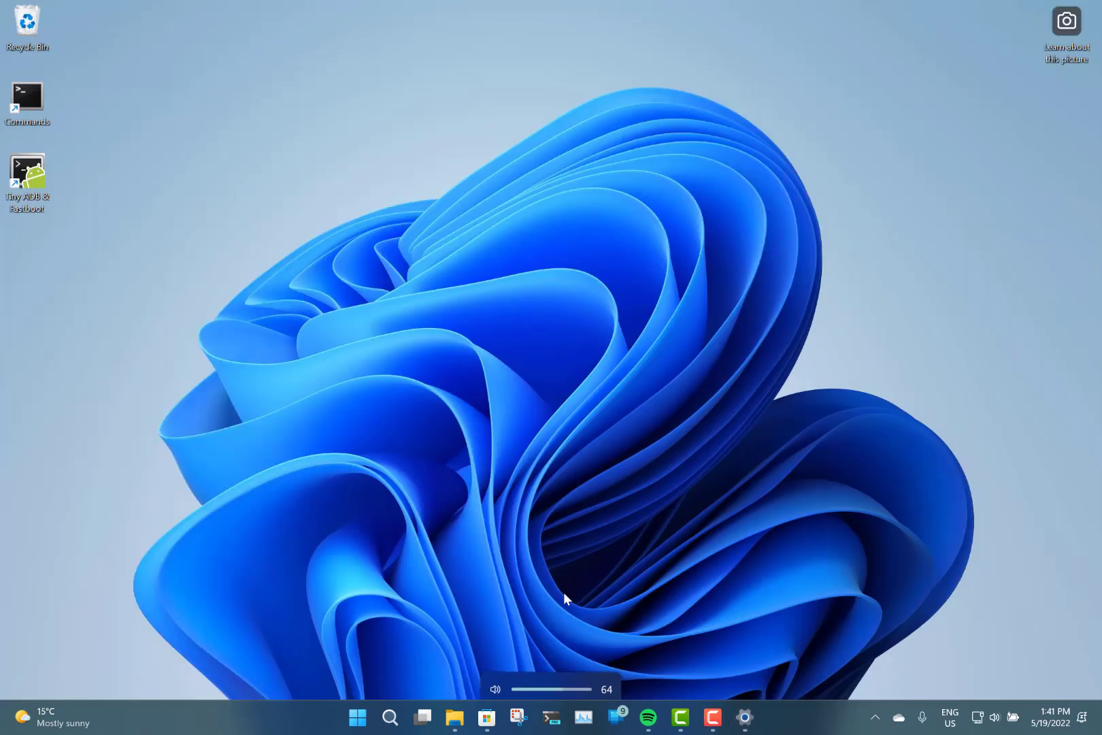
left_click(454, 719)
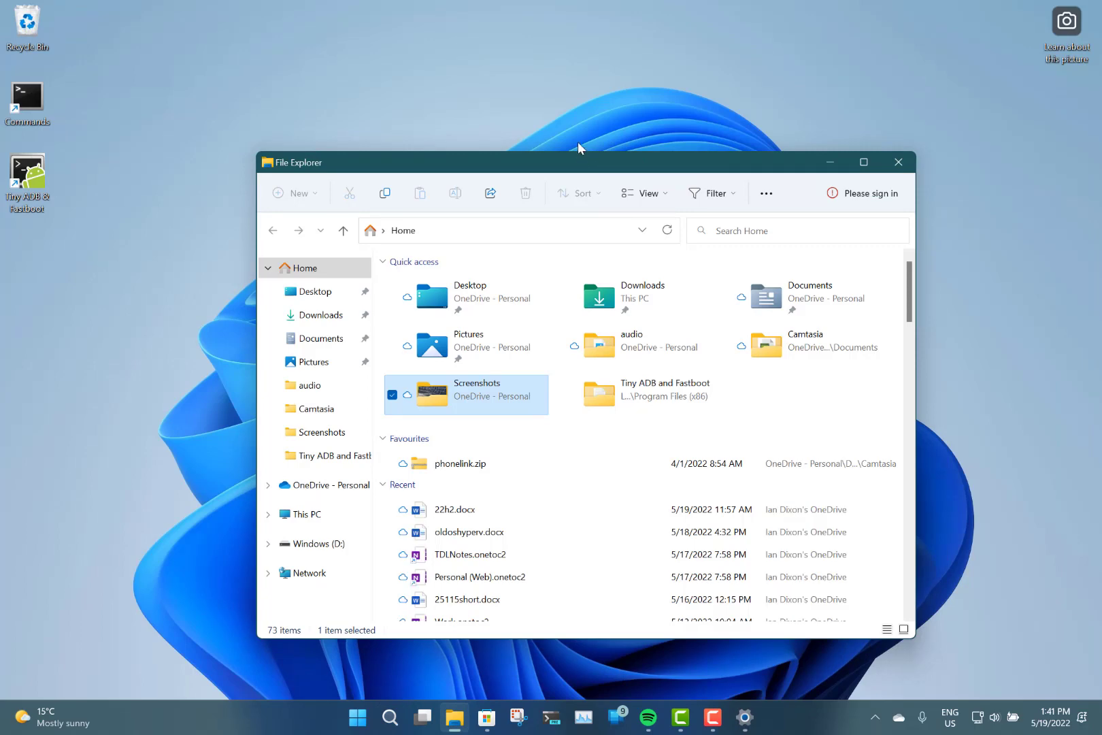
left_click_drag(601, 172, 563, 75)
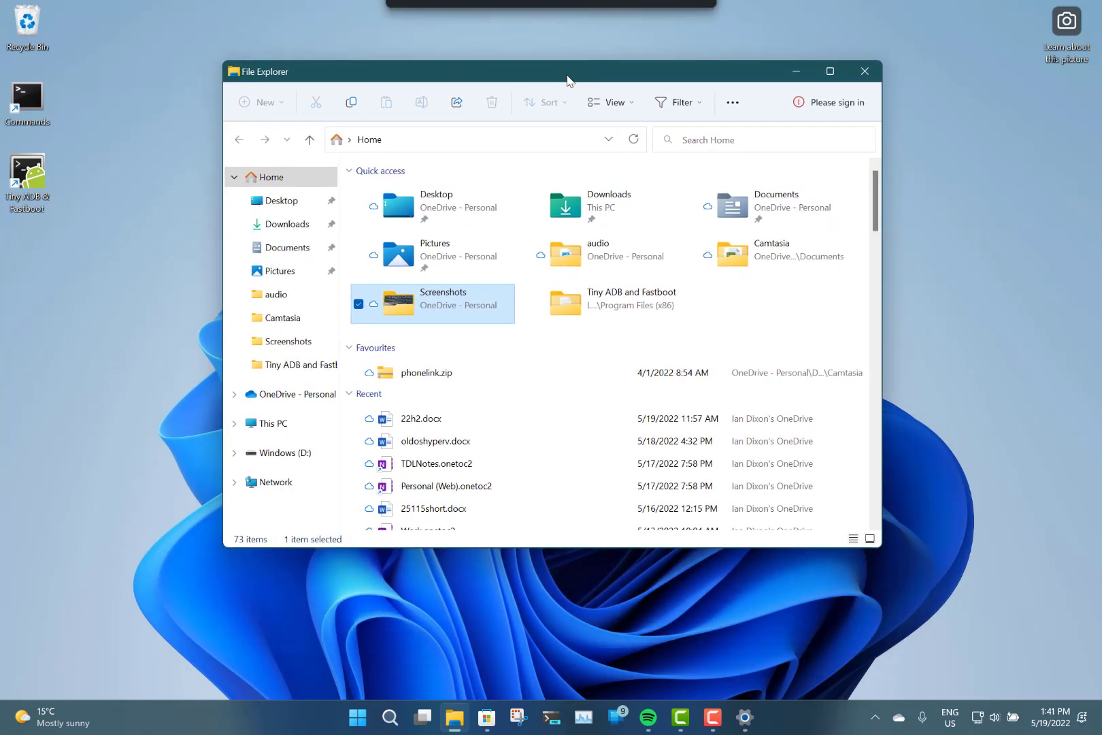
mouse_move(563, 76)
left_mouse_down()
mouse_move(578, 27)
mouse_move(452, 29)
mouse_move(684, 55)
left_mouse_up()
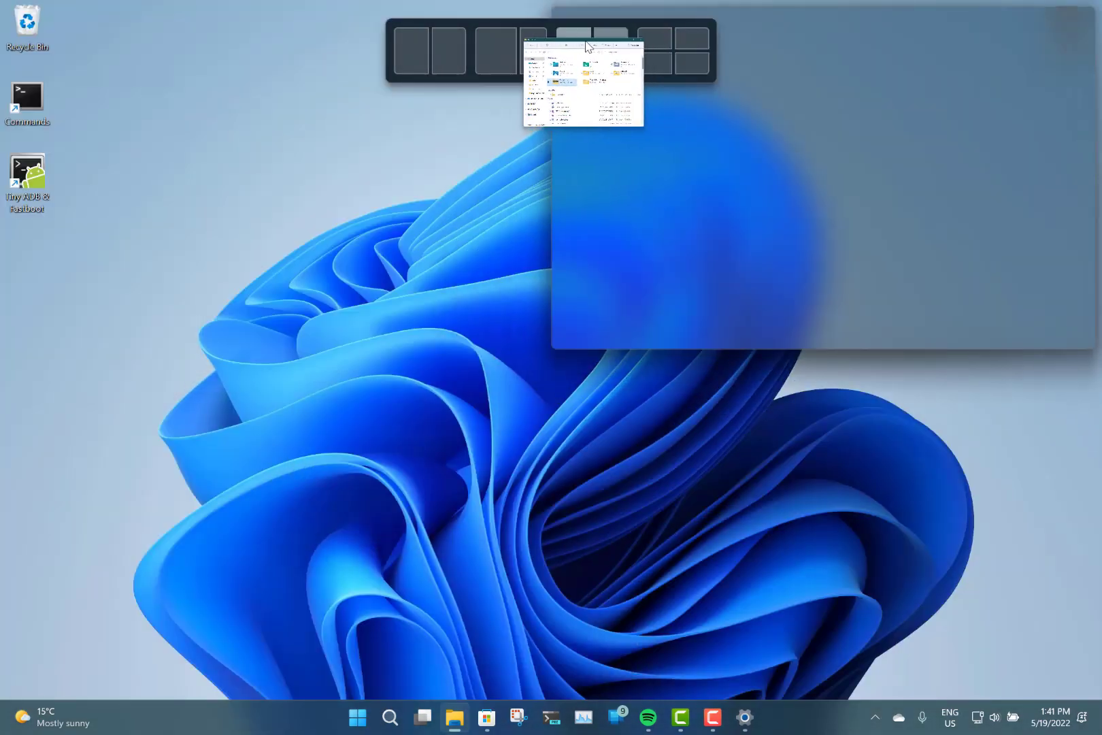
mouse_move(684, 54)
left_mouse_down()
mouse_move(590, 46)
mouse_move(641, 37)
left_mouse_up()
left_click_drag(640, 37, 652, 37)
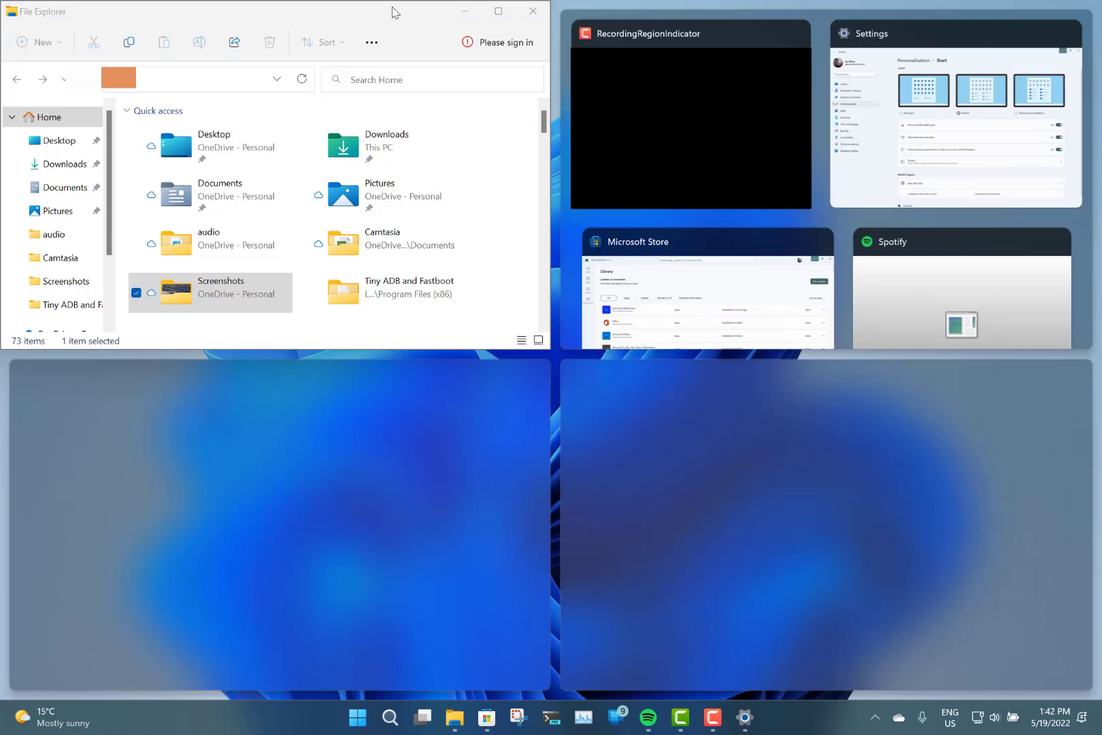
left_click(395, 11)
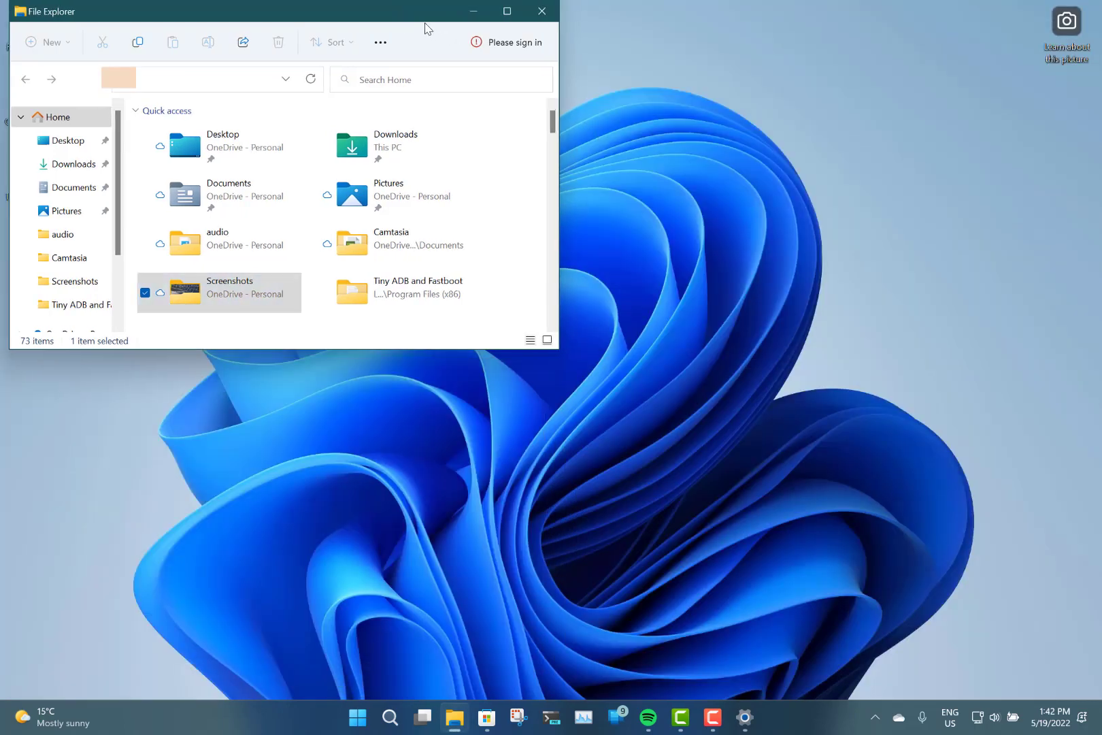
mouse_move(516, 12)
left_mouse_down()
mouse_move(640, 139)
mouse_move(639, 3)
mouse_move(802, 139)
mouse_move(562, 7)
left_mouse_up()
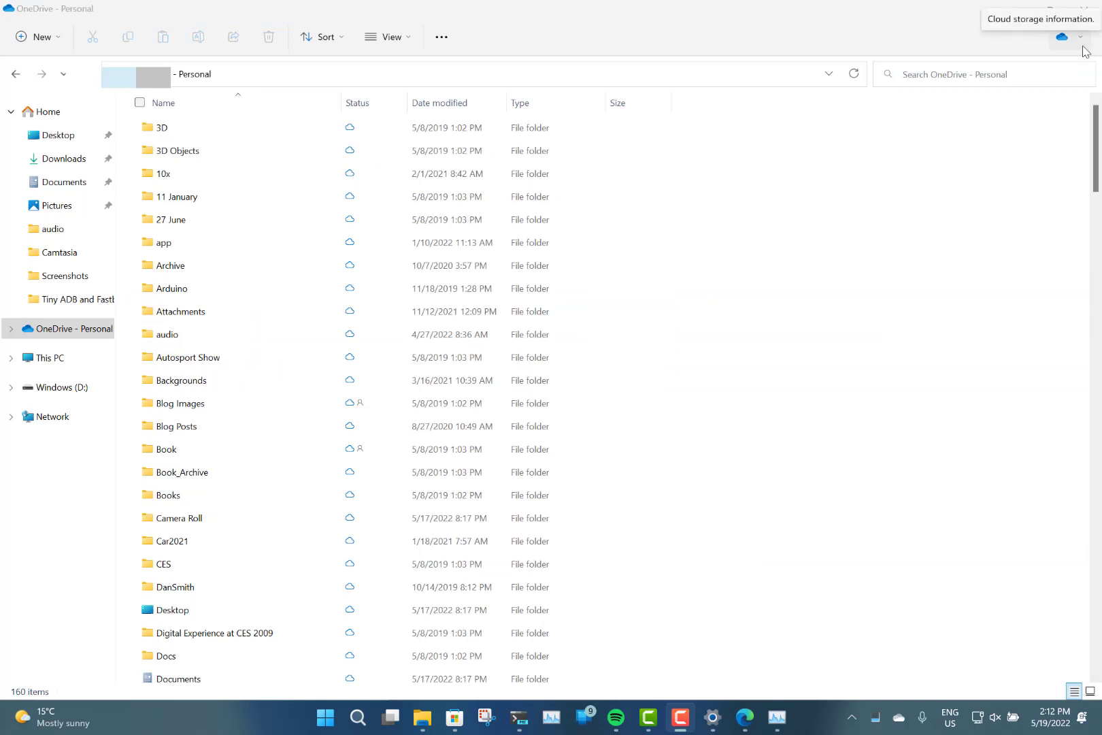
Step: Check OneDrive sync status and storage, then peek at the See more commands
left_click(1085, 51)
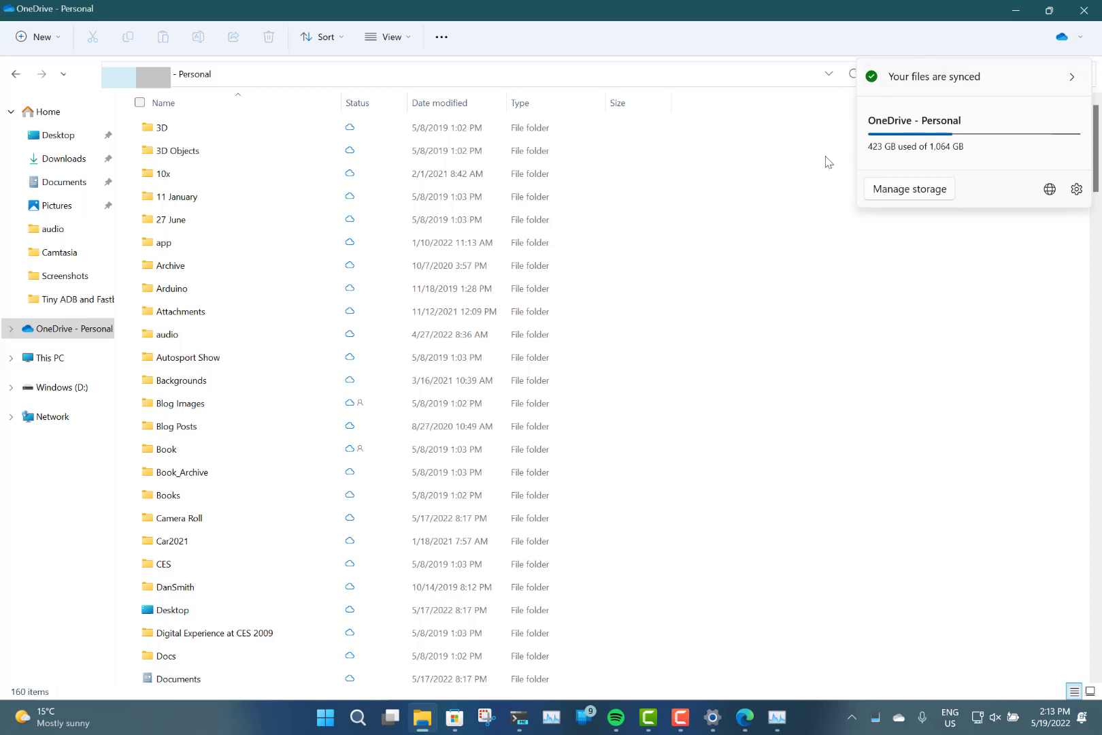
left_click(622, 5)
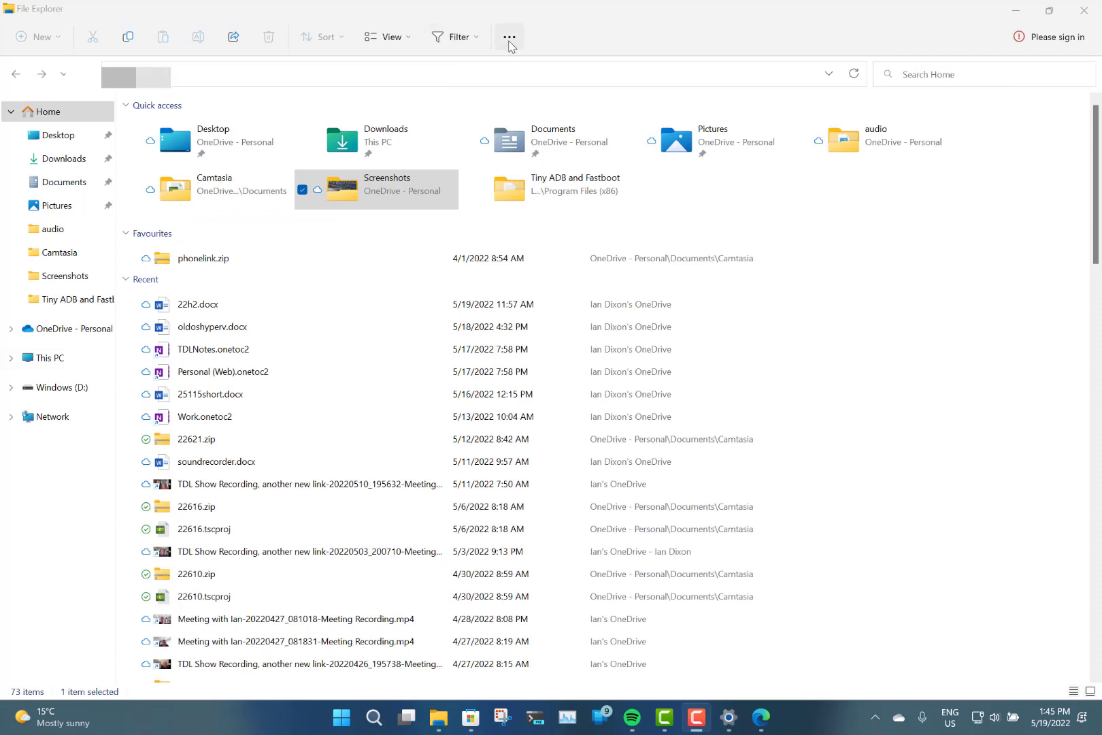
left_click(510, 44)
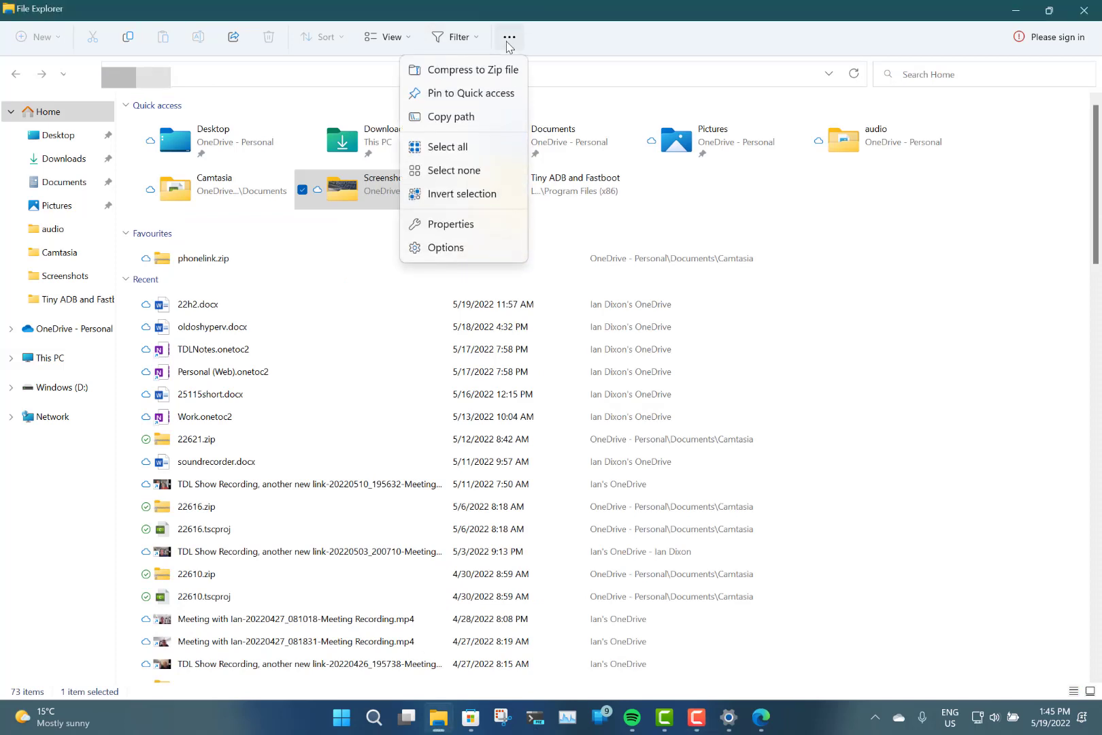
left_click(577, 37)
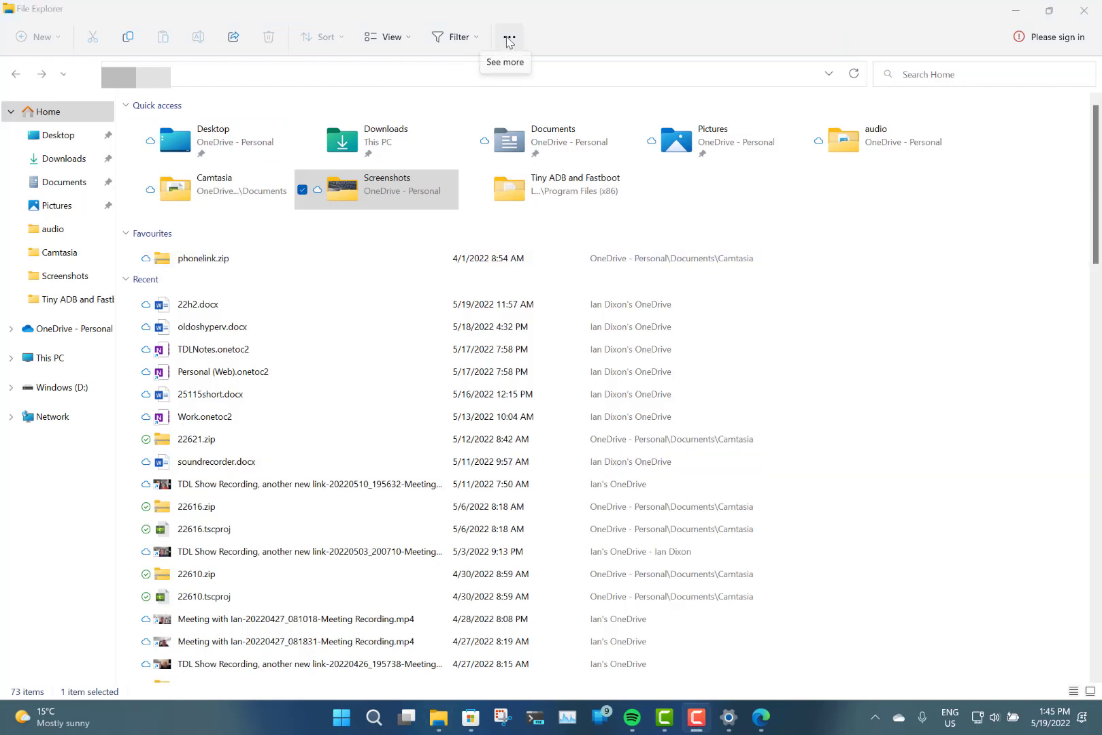
Step: Start adding a device, cancel the search, and open Downloads
left_click(381, 69)
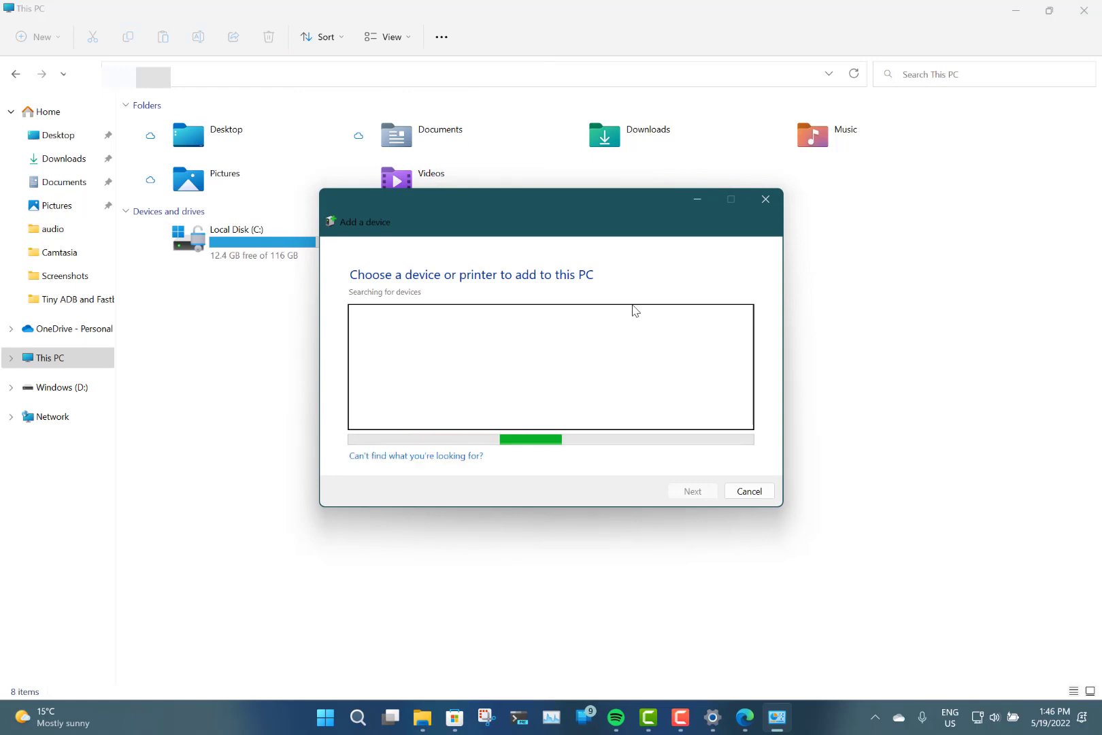
left_click(737, 491)
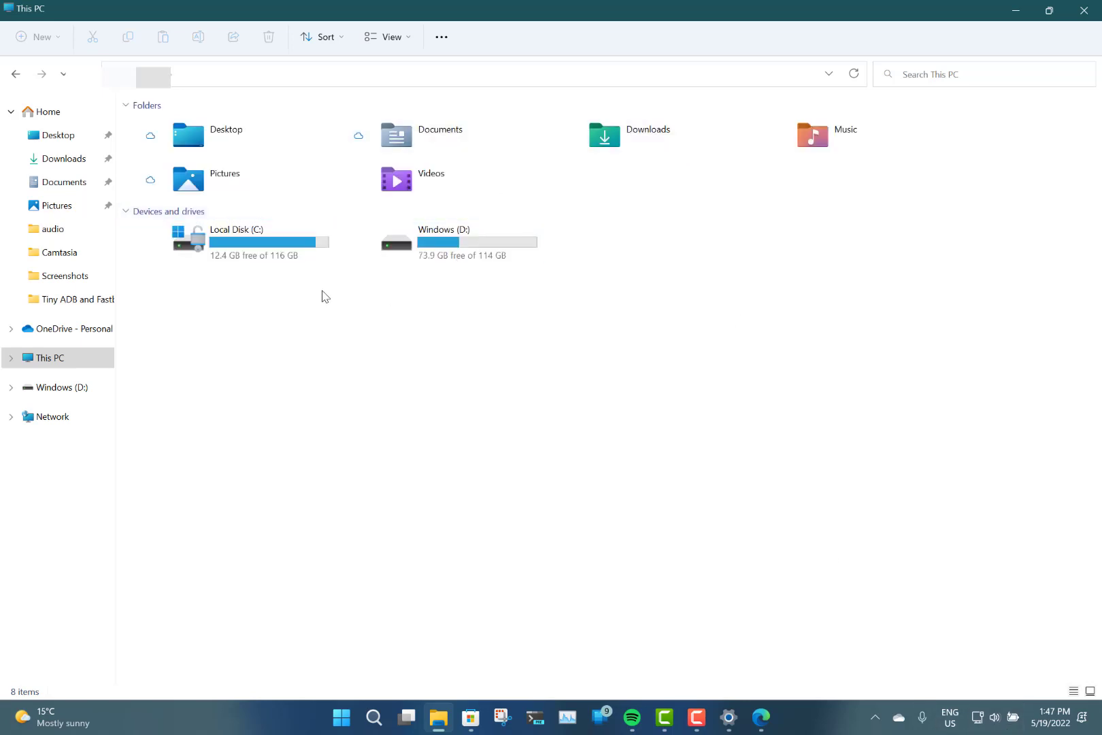
left_click(78, 163)
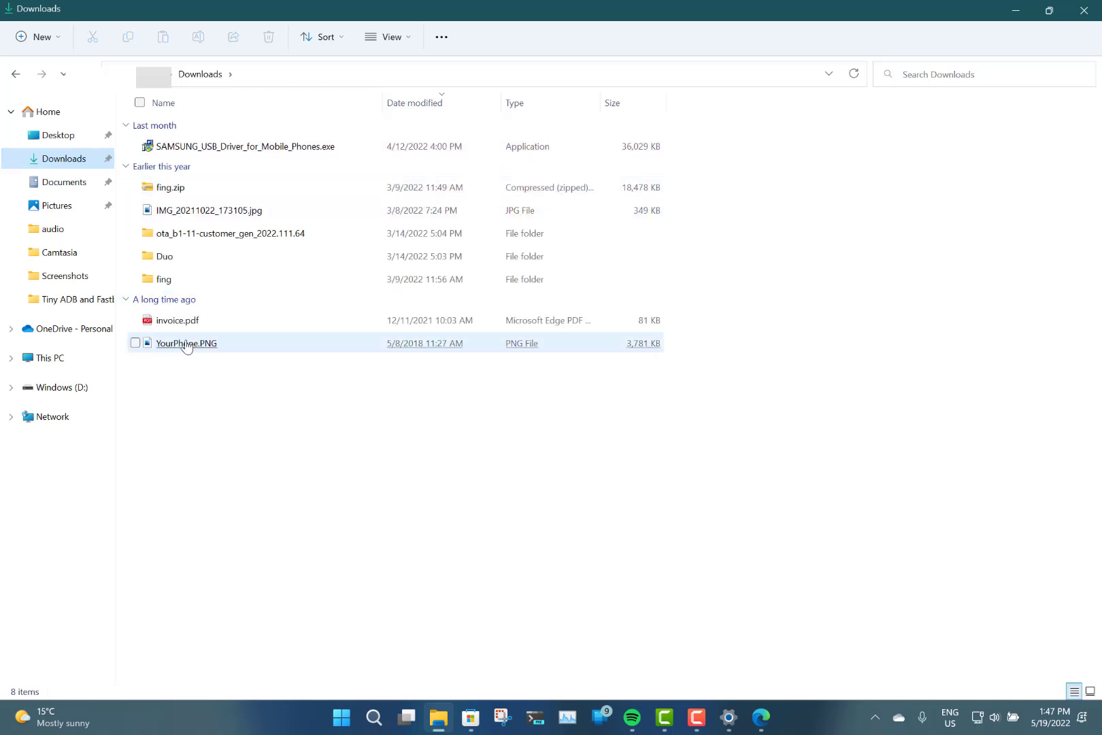
Step: Drag YourPhone.PNG onto Edge to open it, then minimize it to show Microsoft Store
mouse_move(189, 344)
left_mouse_down()
mouse_move(417, 468)
mouse_move(442, 727)
left_mouse_up()
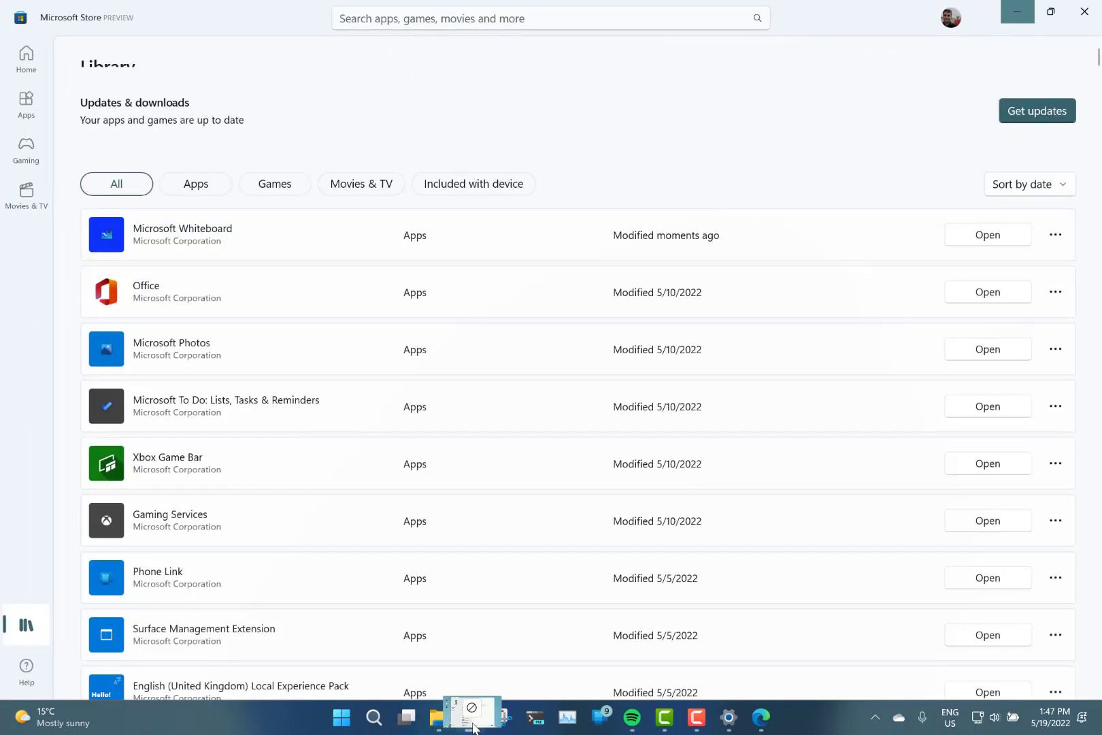
mouse_move(442, 727)
left_mouse_down()
mouse_move(761, 727)
mouse_move(684, 584)
mouse_move(768, 655)
left_mouse_up()
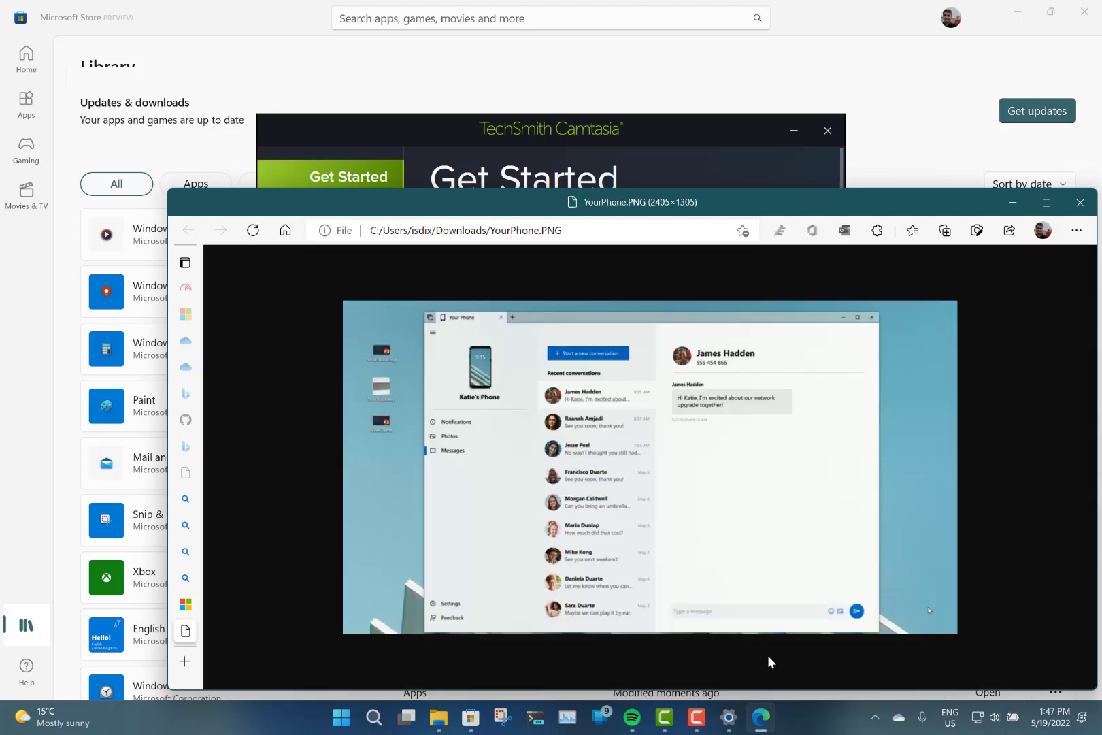
left_click(1011, 203)
left_click(867, 9)
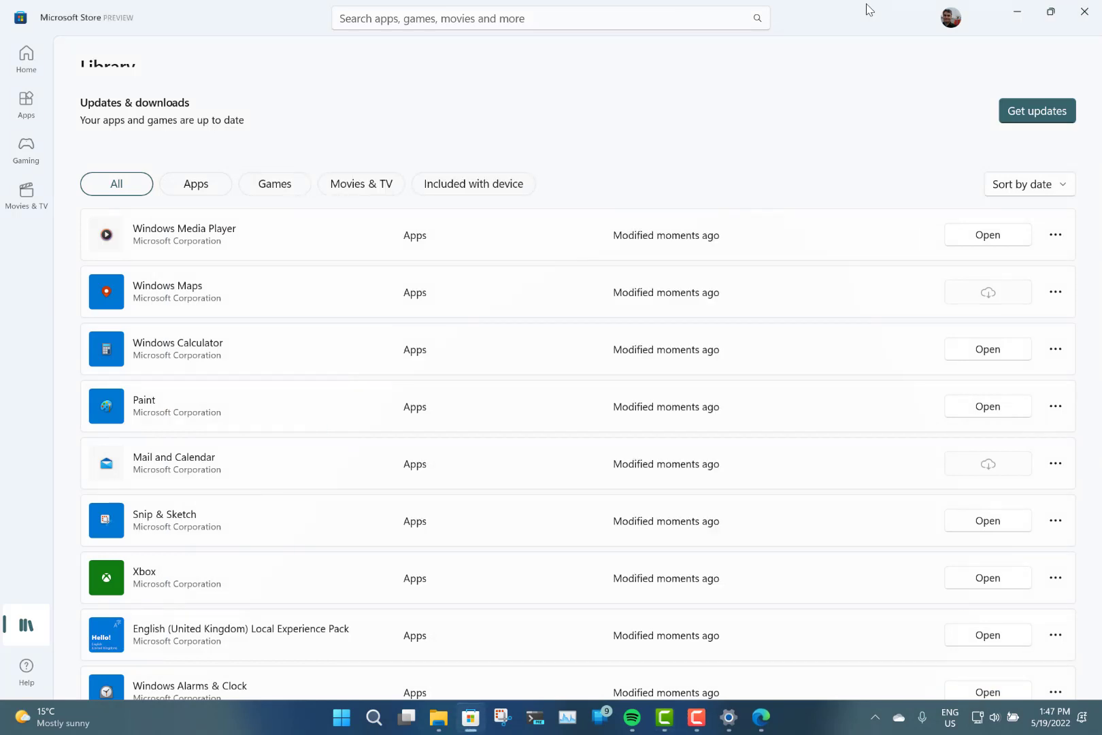
Step: Explore Quick Settings' sound outputs and Bluetooth tile, ending on the paired devices list
left_click(1014, 718)
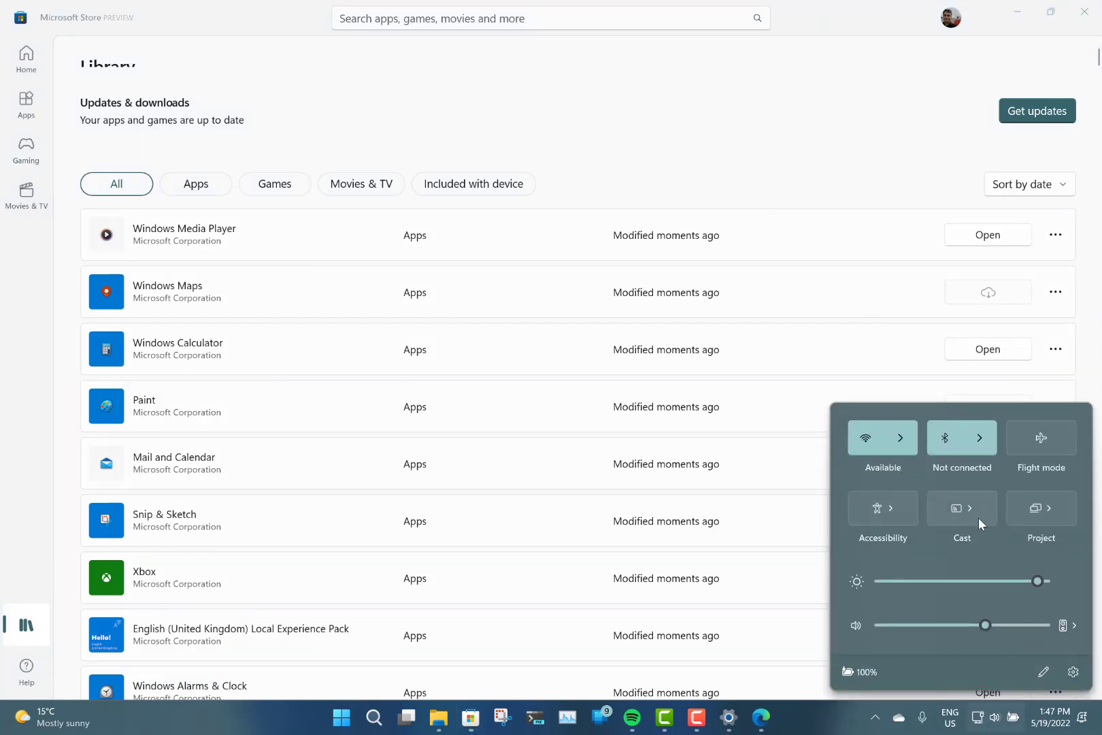
left_click(1075, 626)
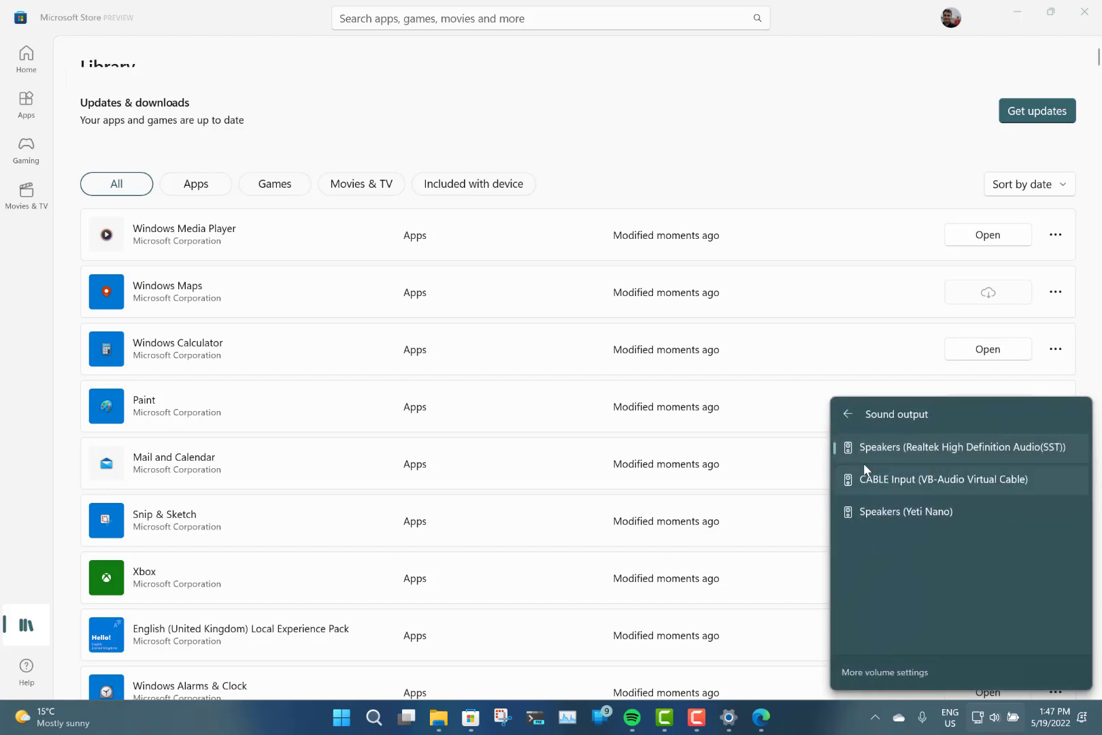
left_click(847, 414)
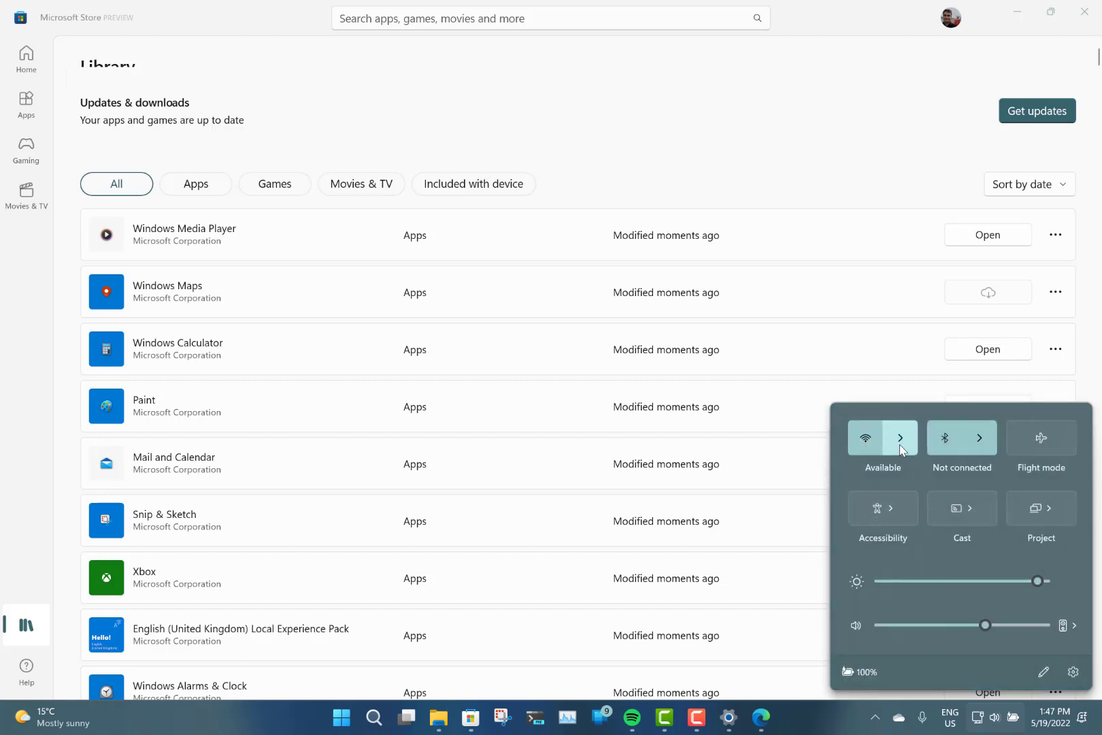
left_click(995, 438)
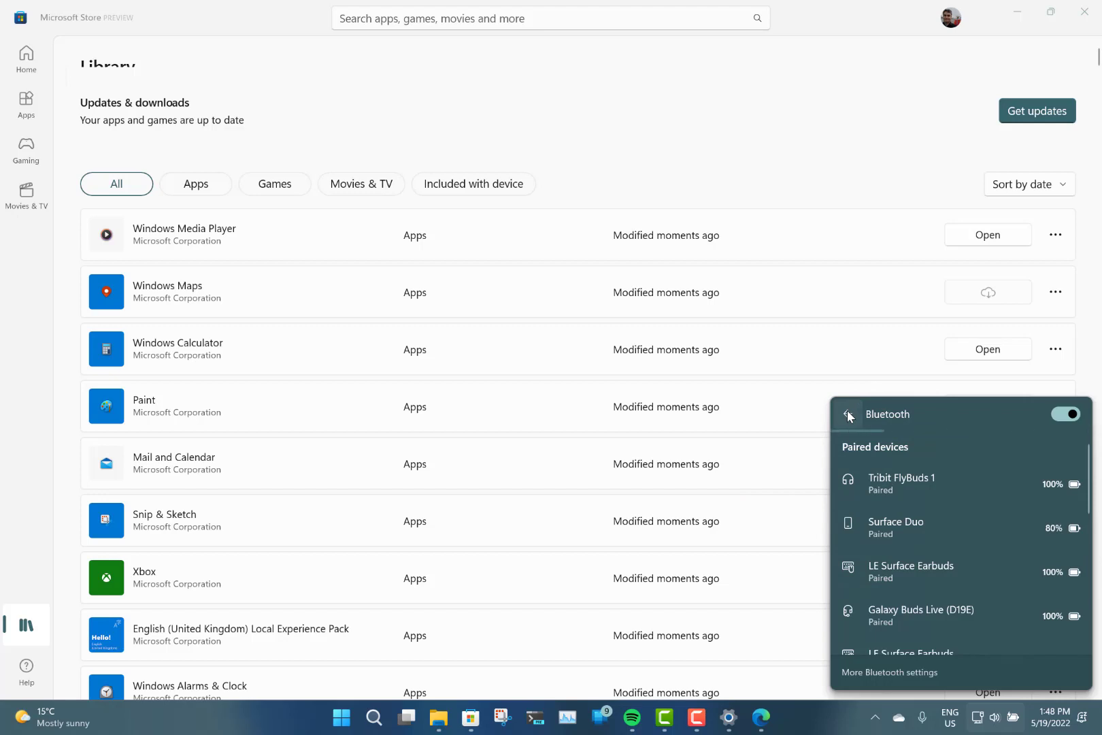
left_click(849, 415)
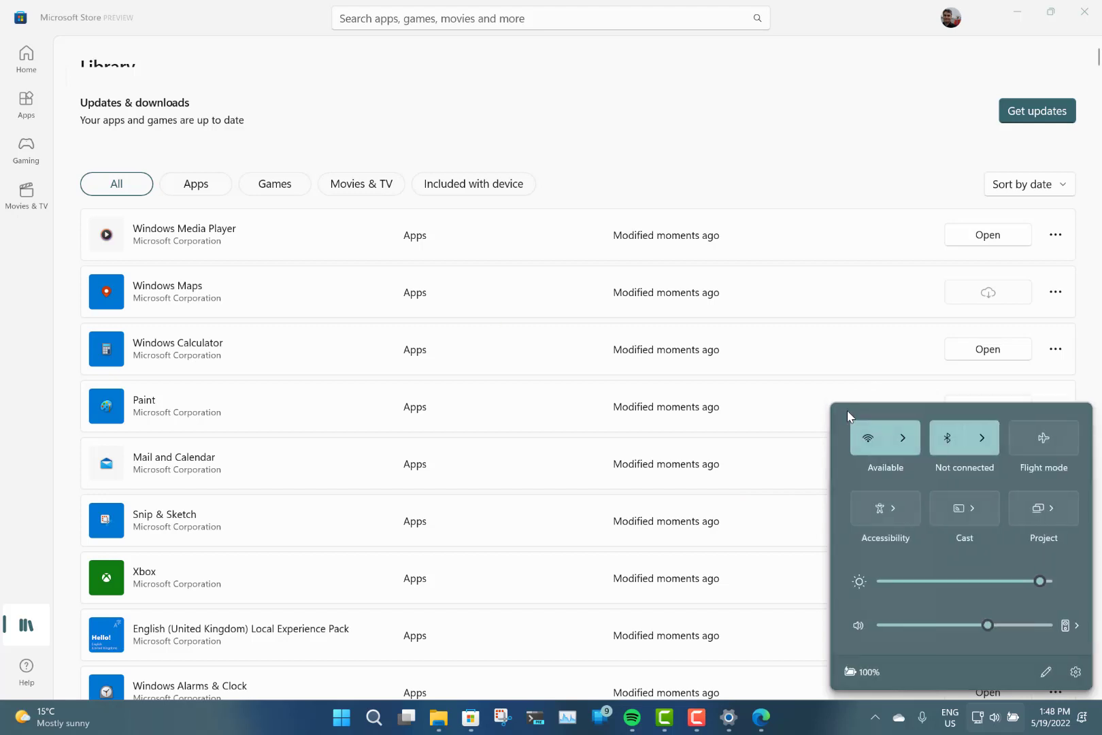
right_click(983, 447)
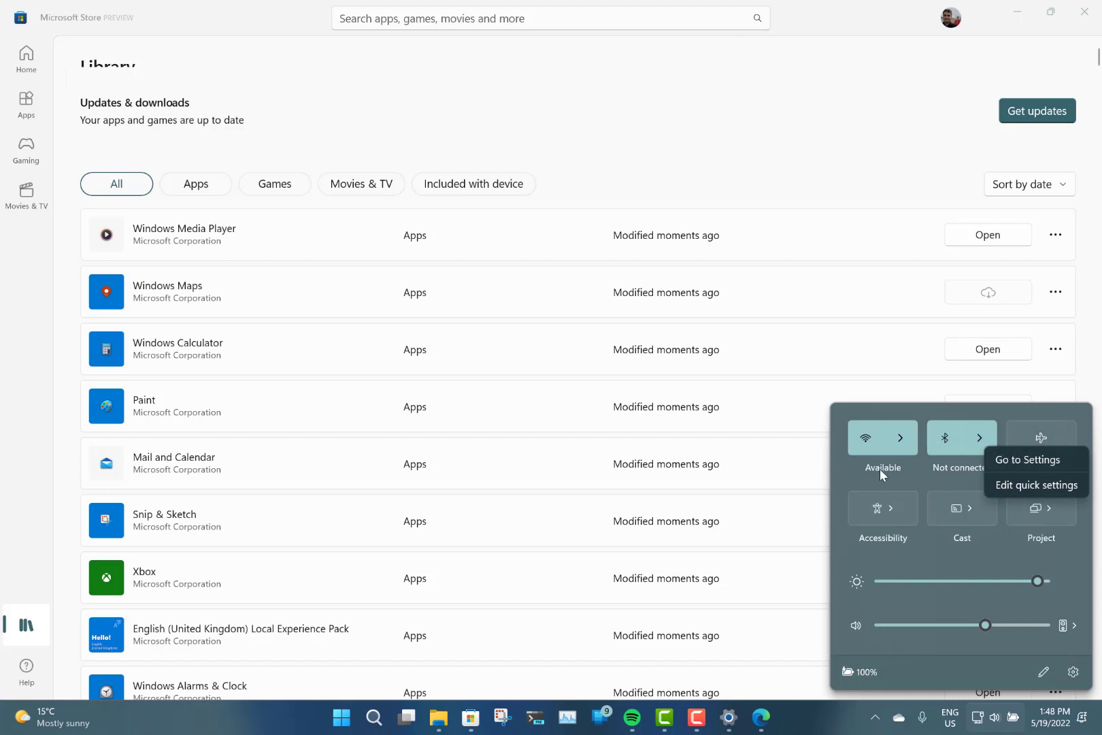
left_click(944, 471)
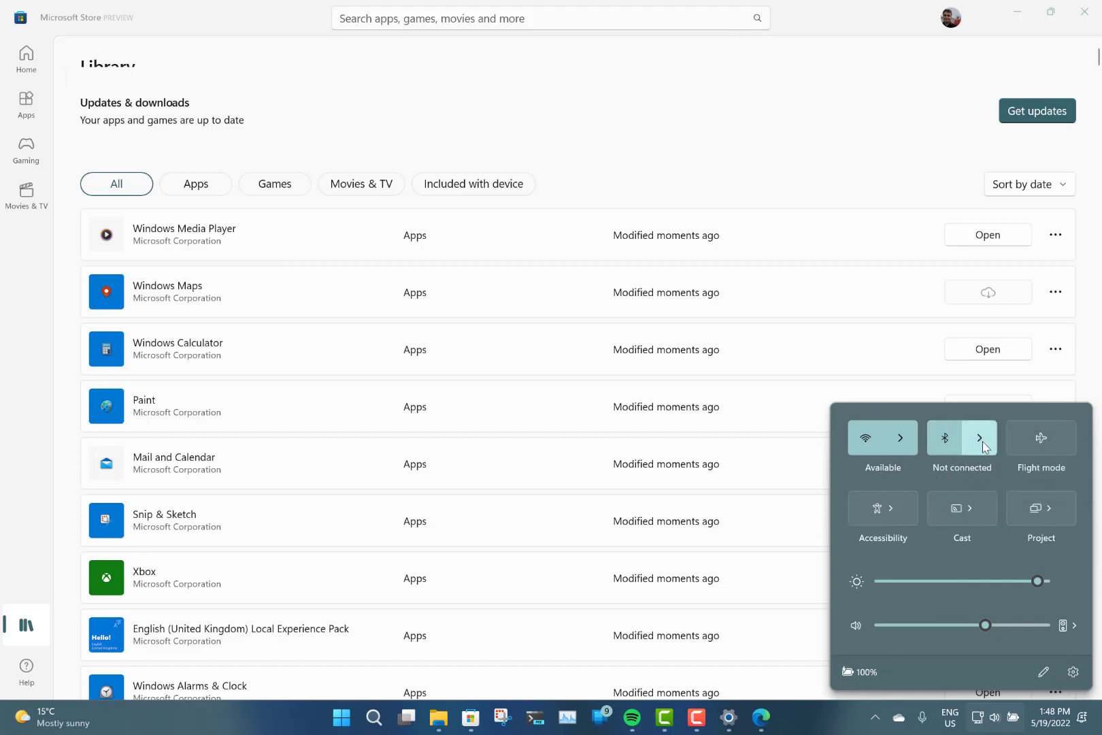
left_click(982, 444)
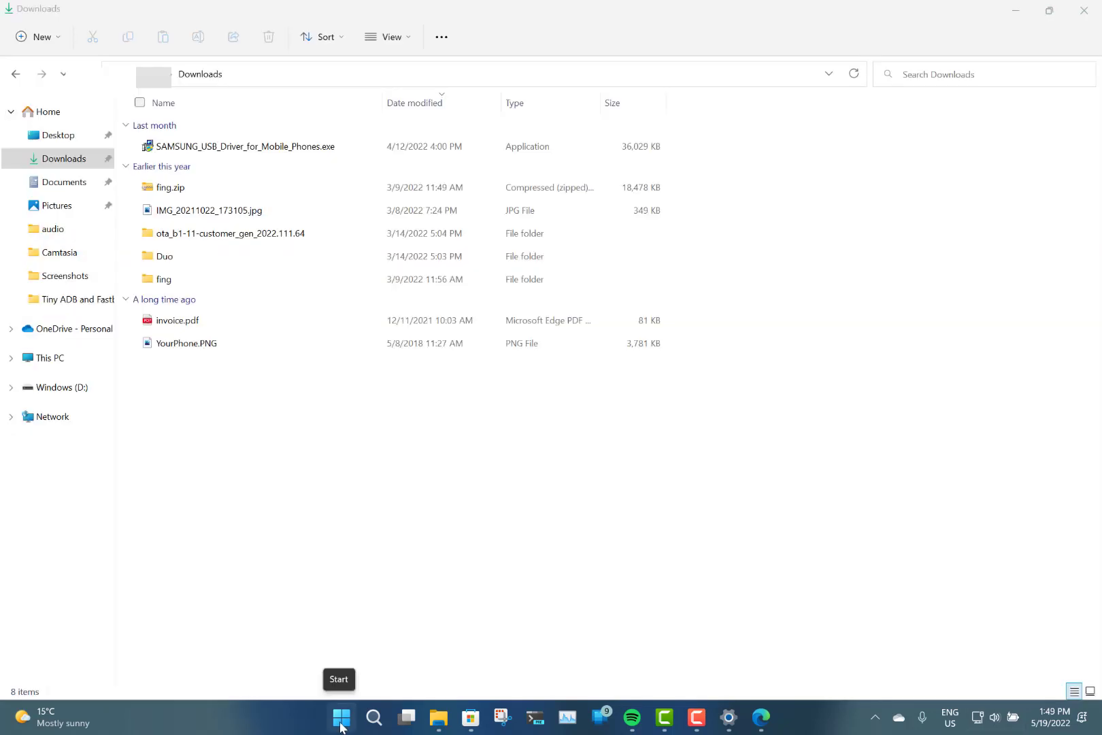
Step: Launch Task Manager maximized, view the CPU graph, then return to Processes
right_click(342, 716)
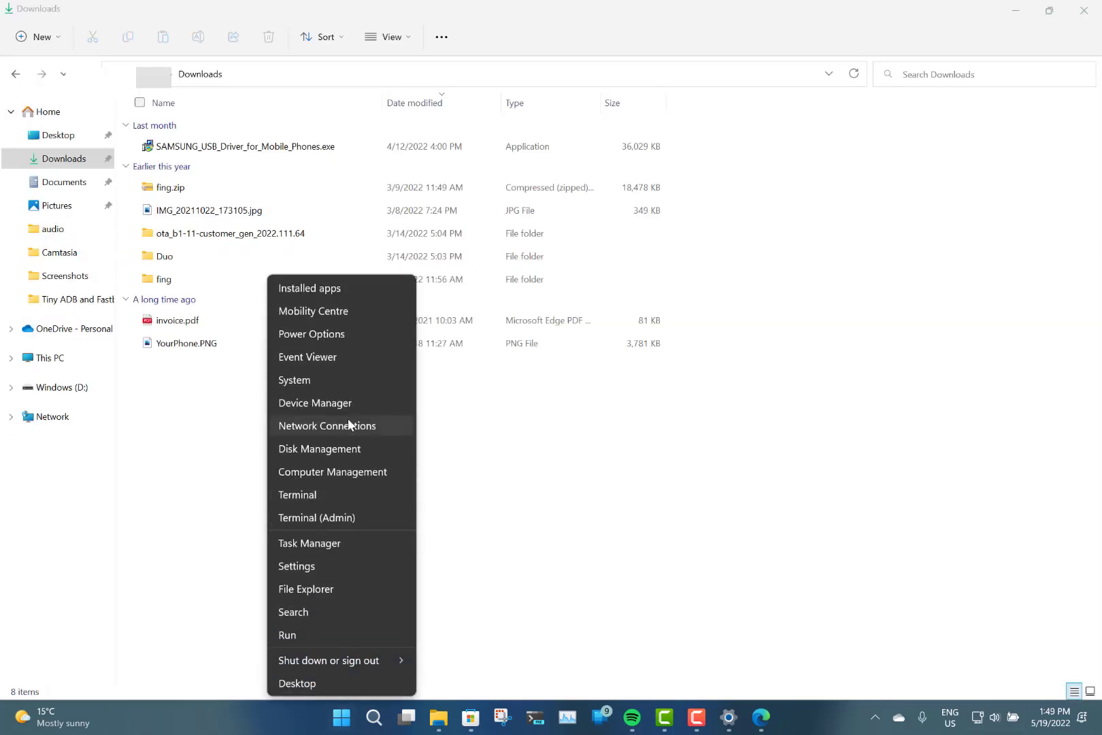
left_click(283, 542)
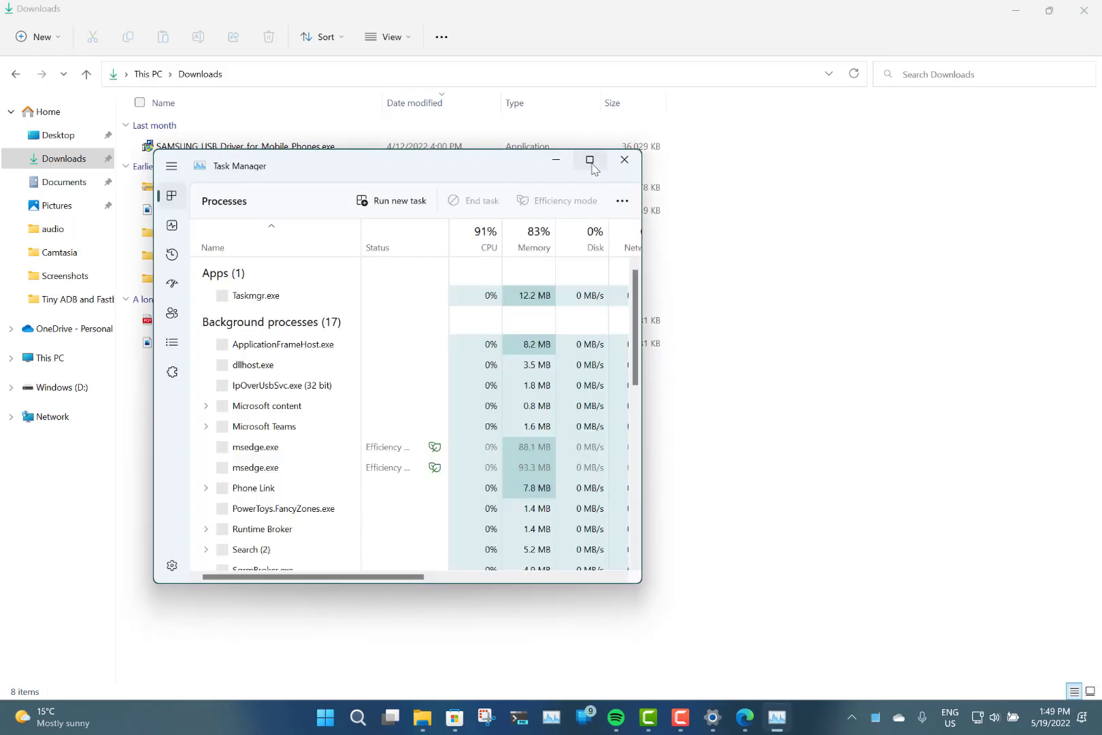
left_click(590, 160)
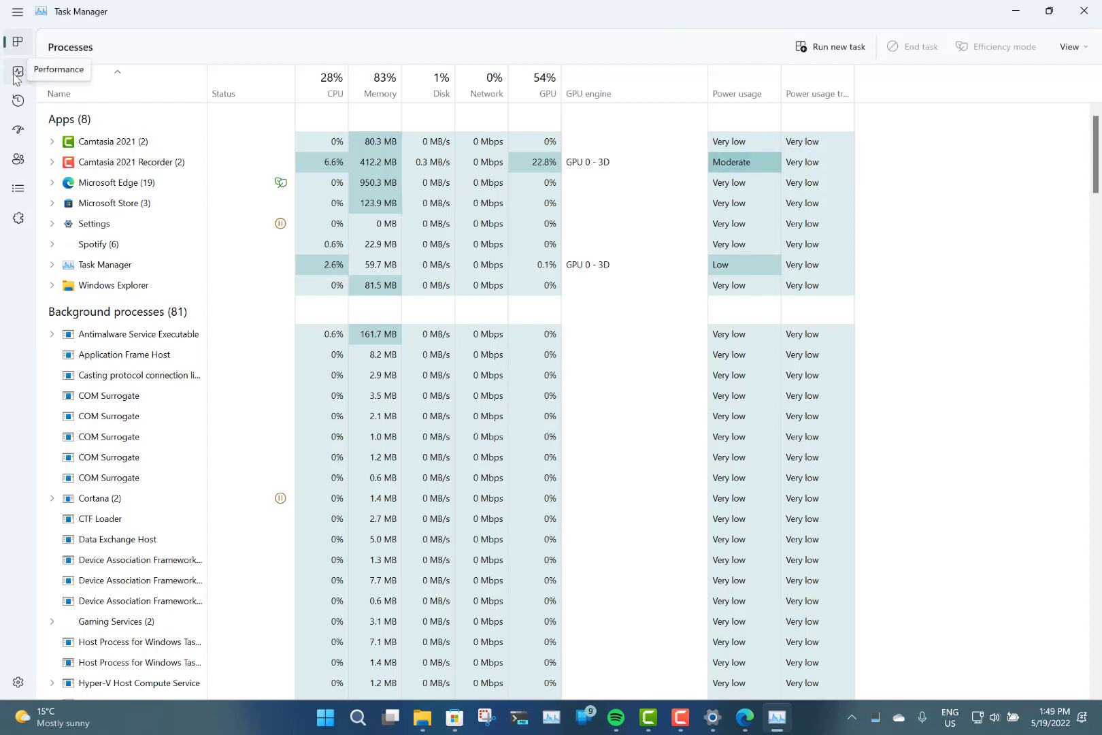
left_click(17, 79)
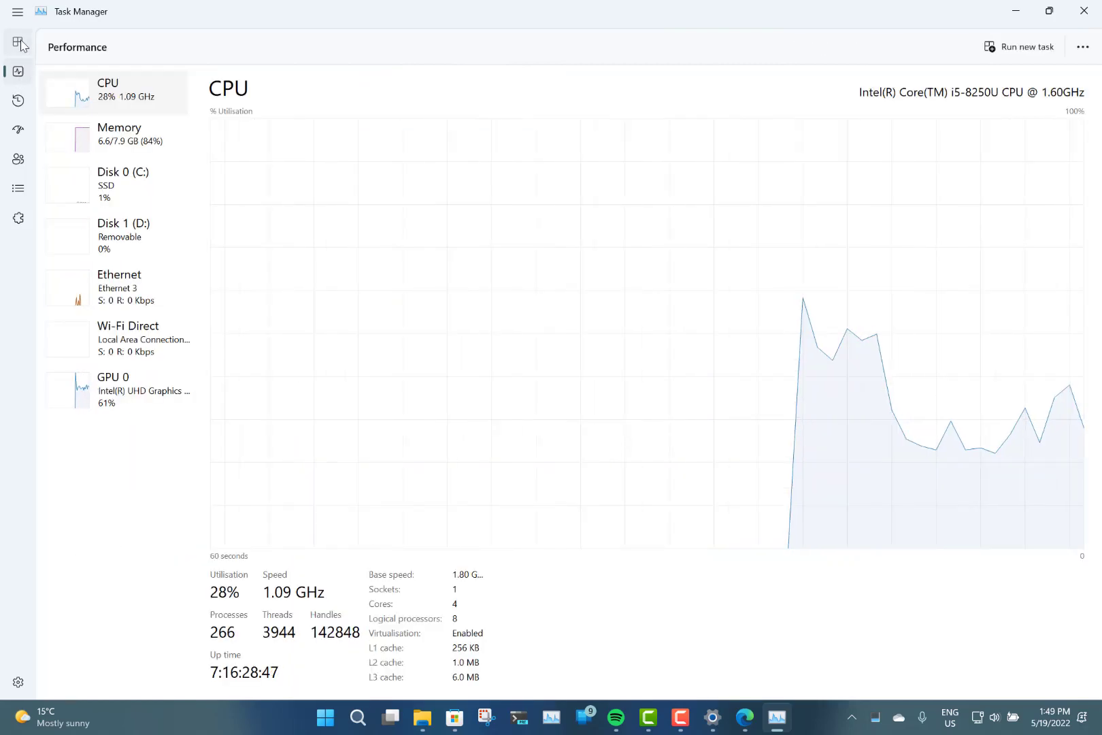
left_click(21, 45)
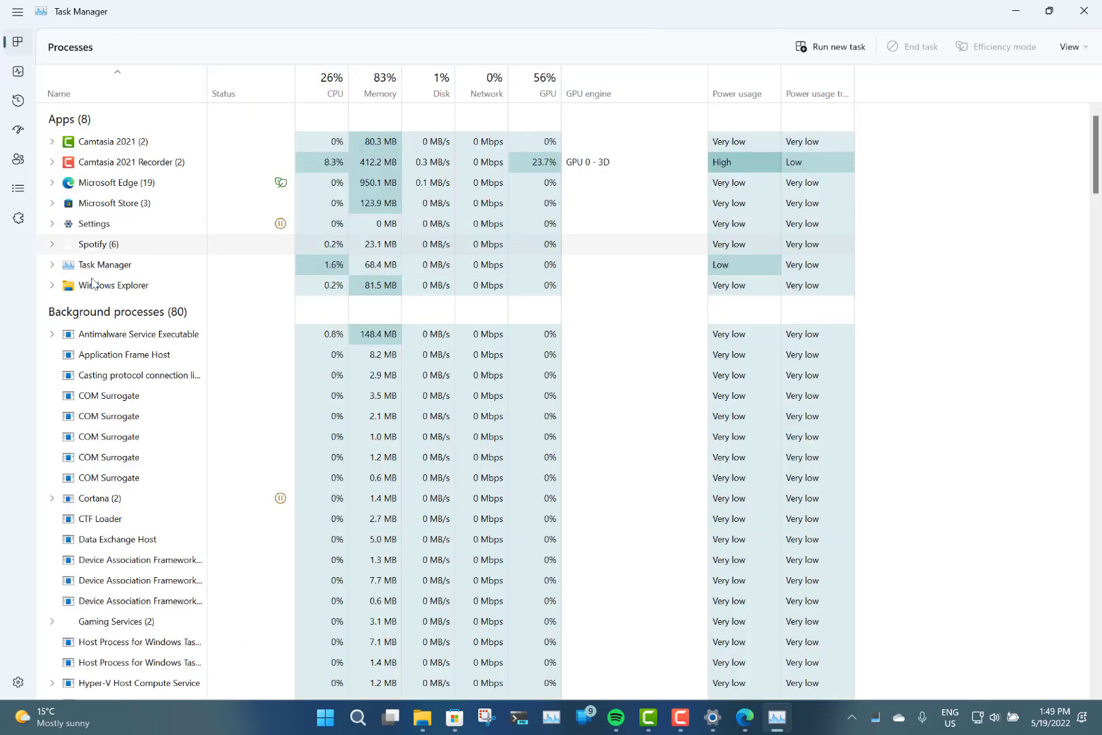
Step: Show context menus for the Microsoft Store and igfxEM Module processes
right_click(119, 202)
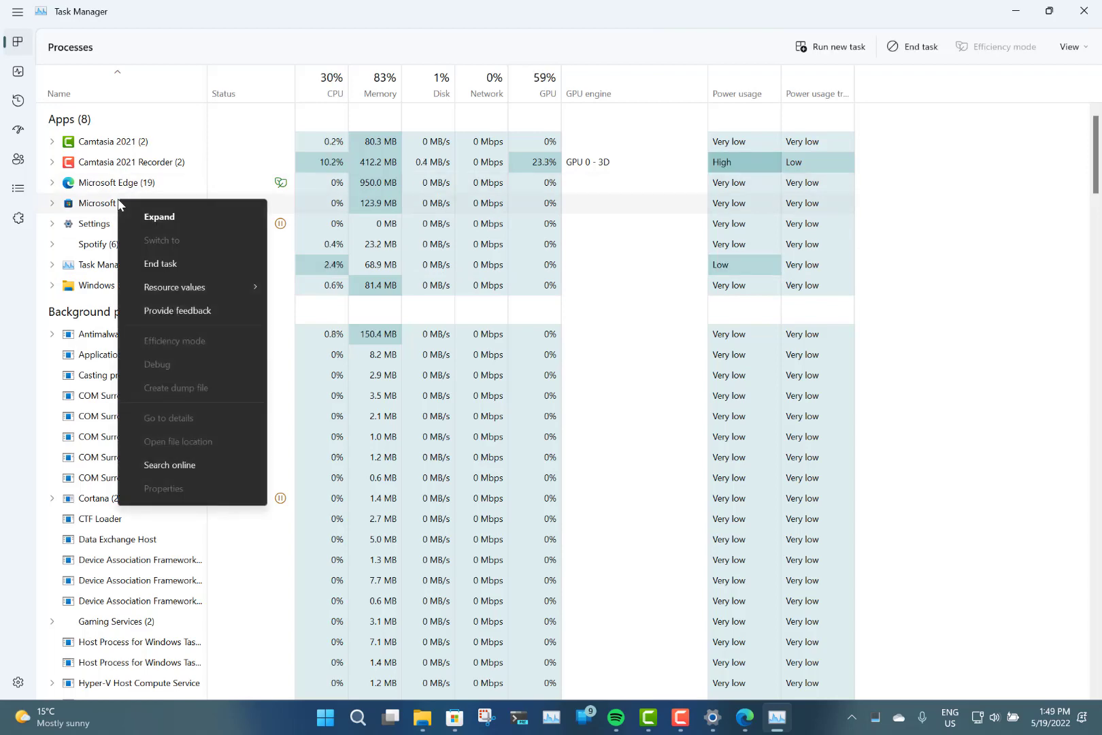
scroll(125, 556, "down", 3)
right_click(124, 557)
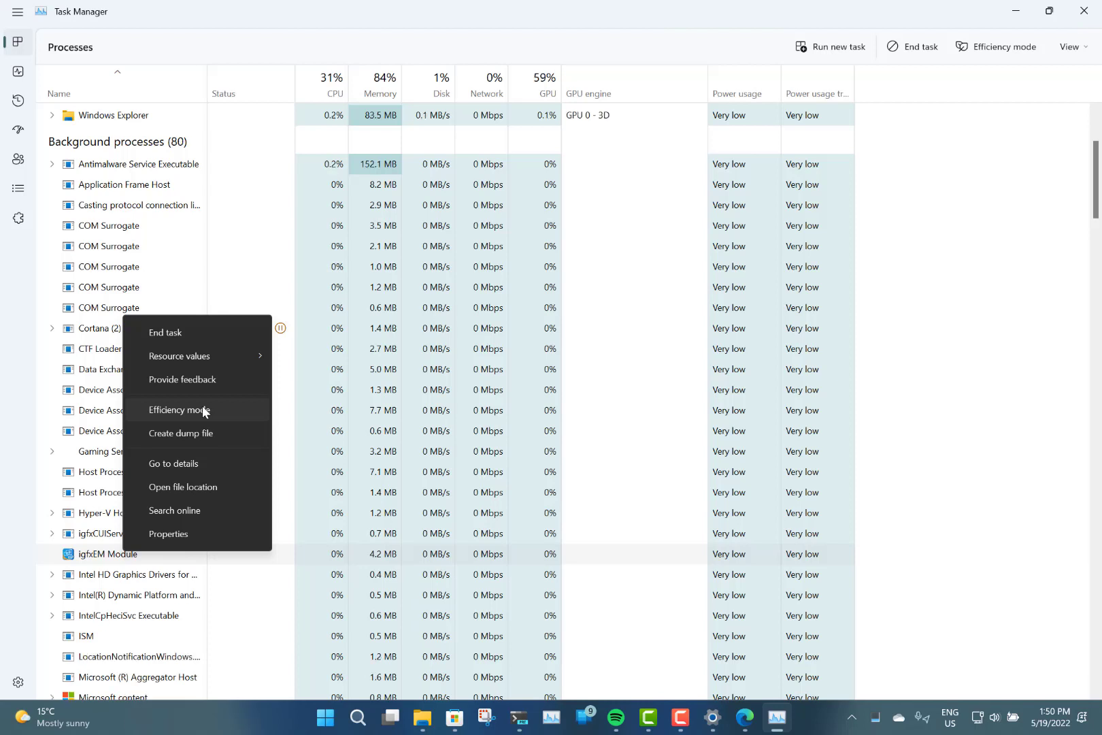
left_click(858, 244)
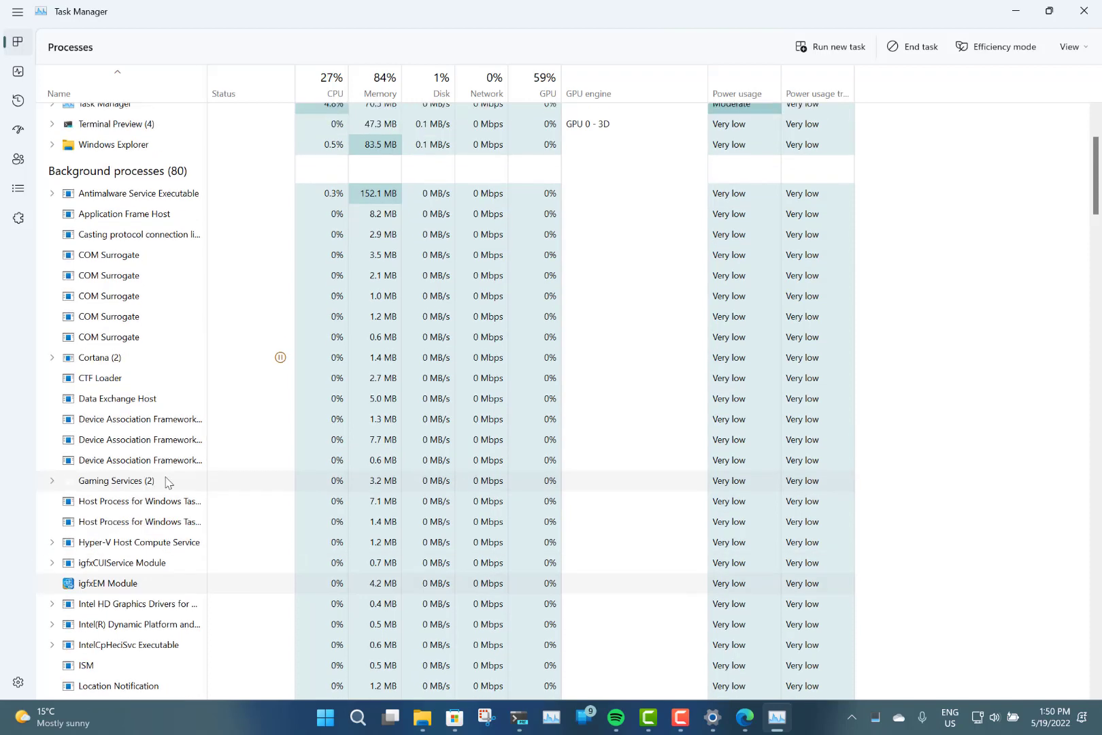
Step: Show actions for Microsoft Teams and a OneDrive background process, including efficiency mode
scroll(166, 481, "down", 2)
scroll(166, 481, "down", 1)
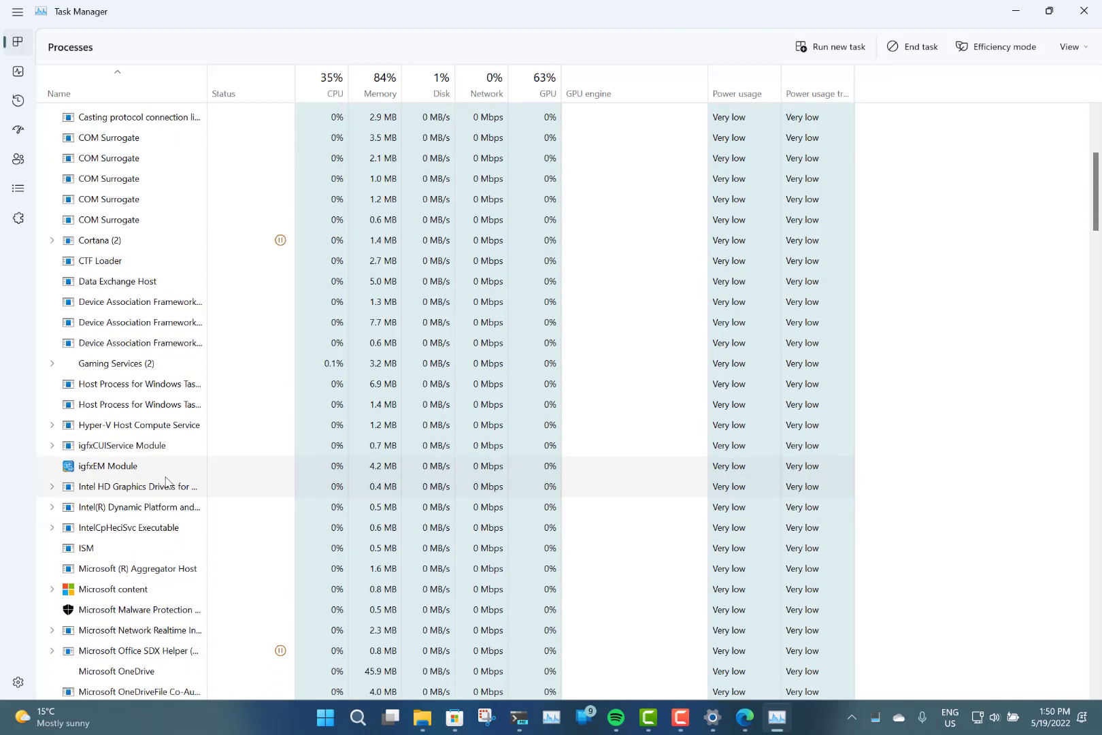
scroll(166, 481, "down", 2)
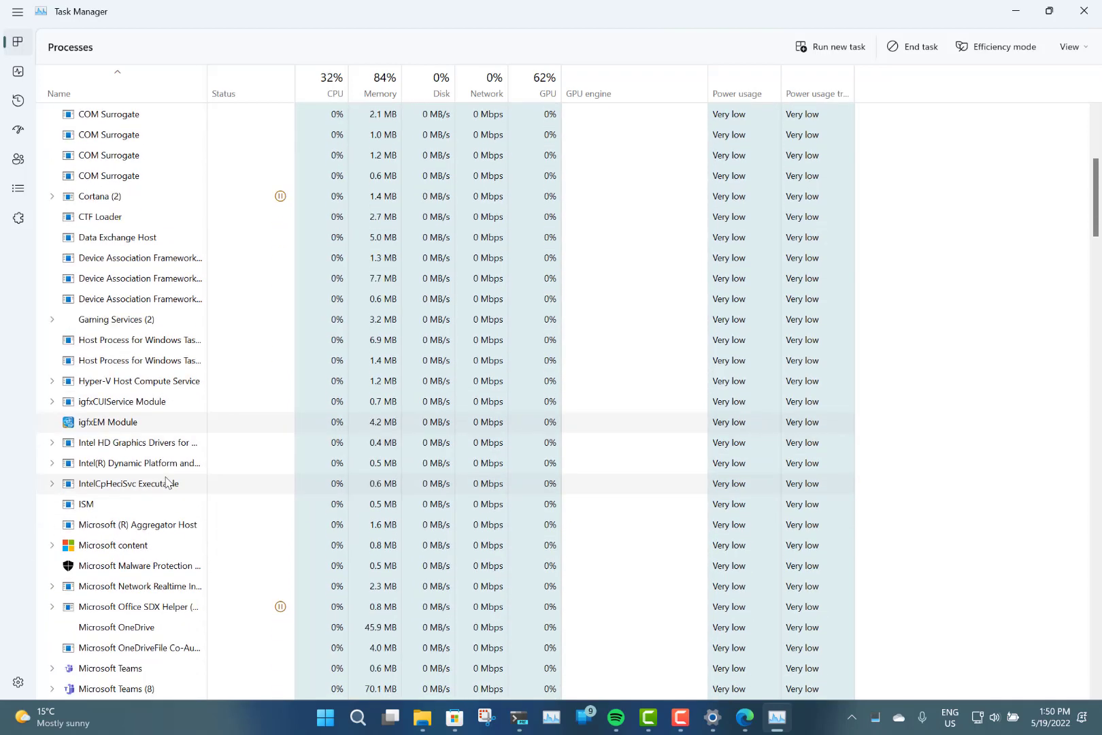
right_click(94, 695)
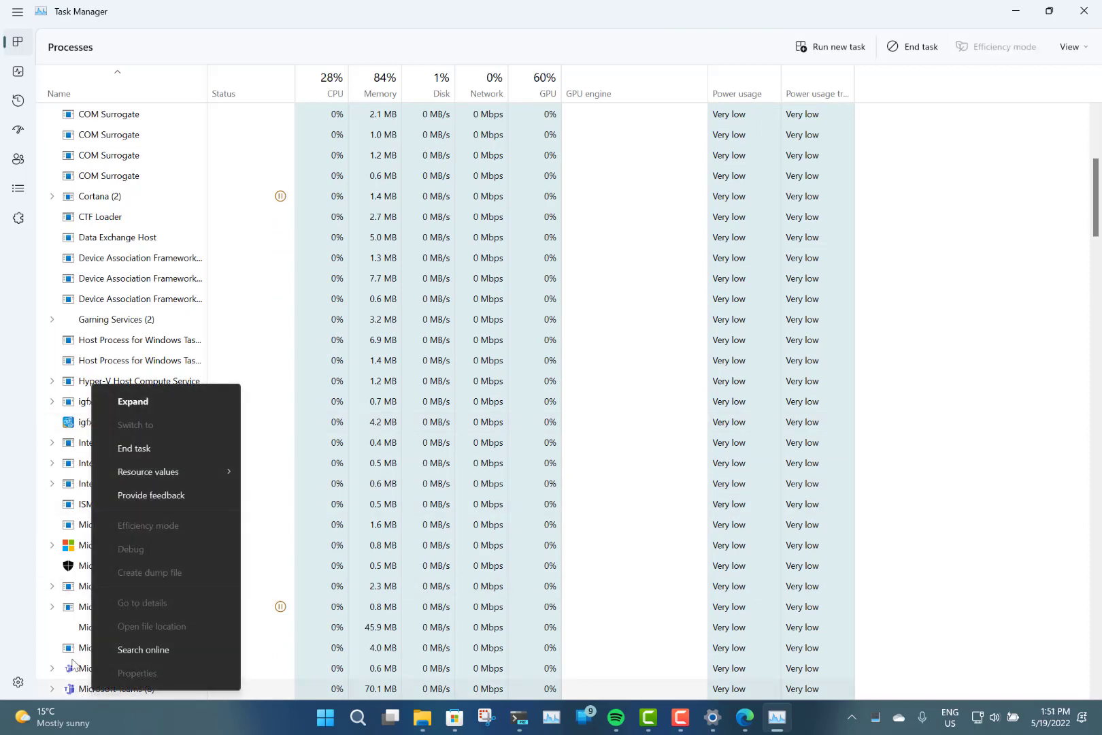
right_click(74, 672)
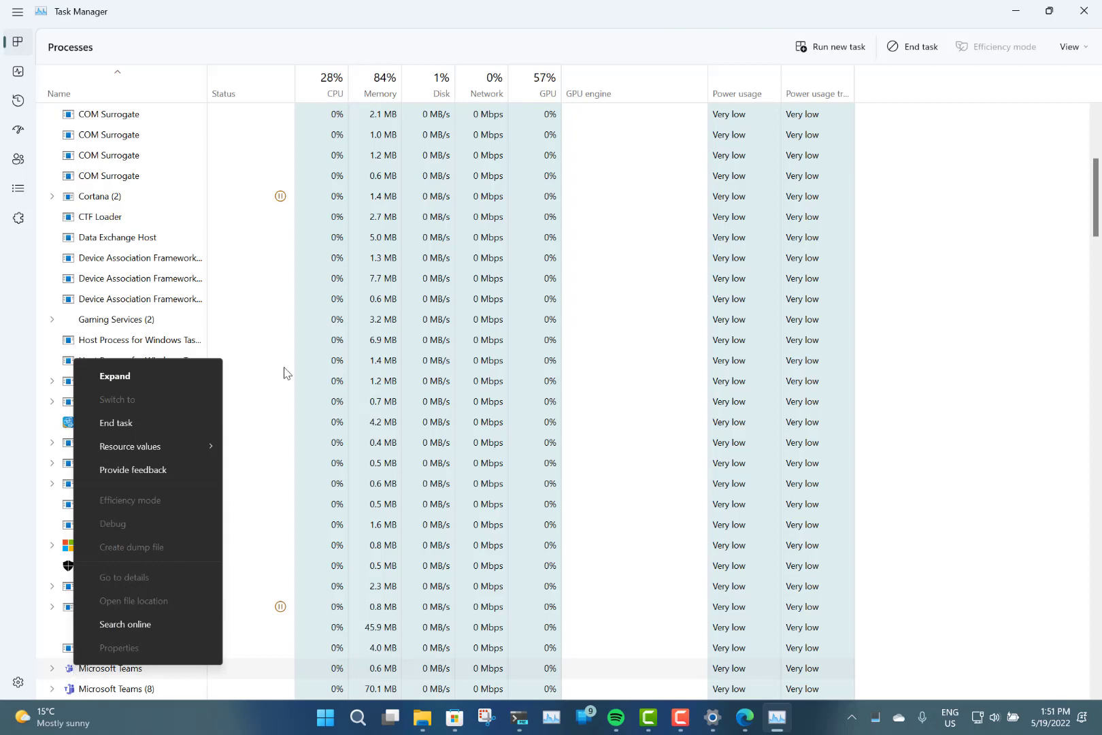
left_click(271, 330)
scroll(259, 344, "down", 1)
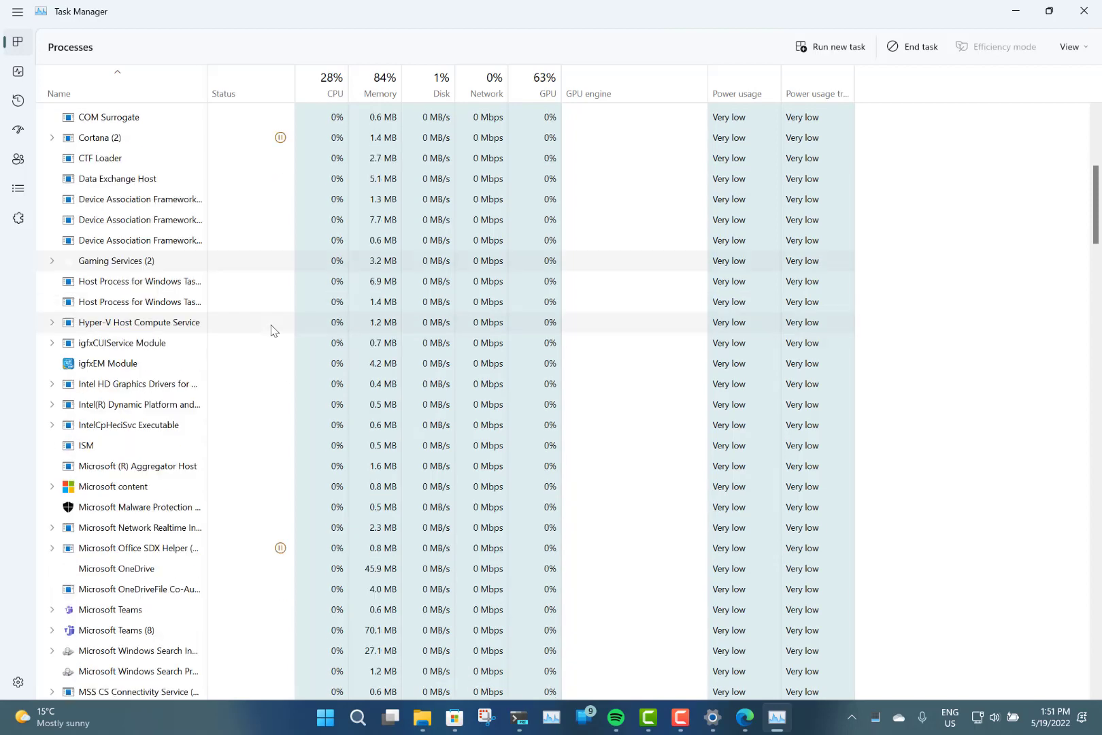
scroll(204, 422, "down", 1)
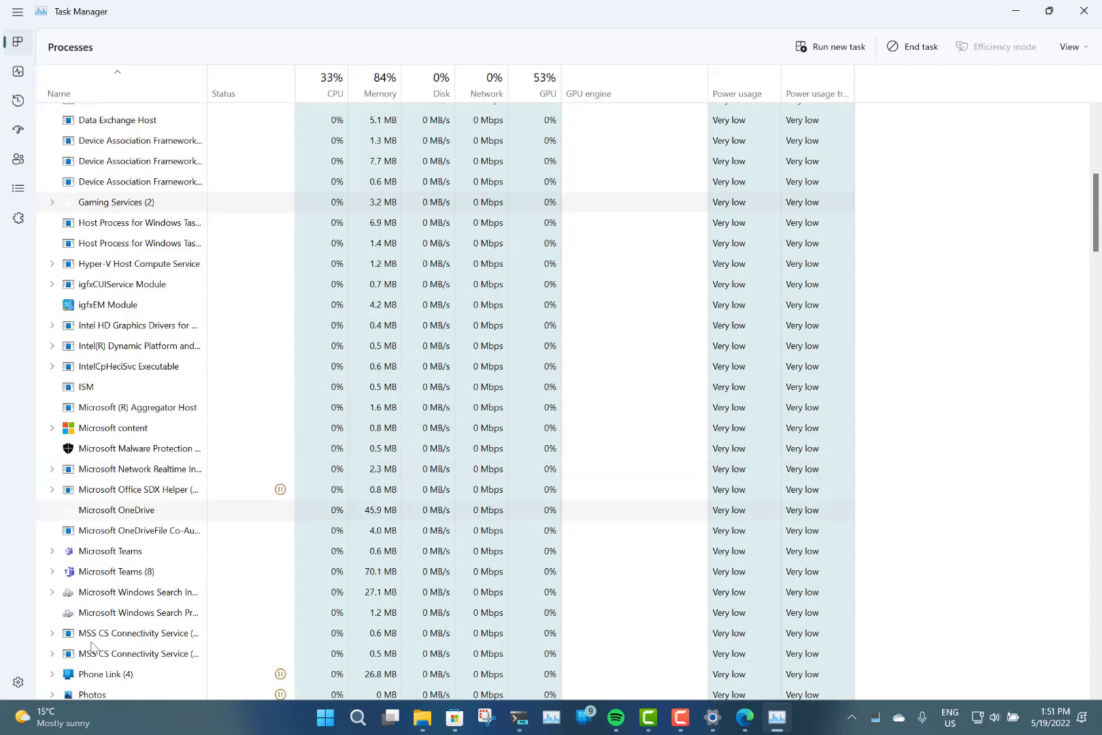
right_click(113, 529)
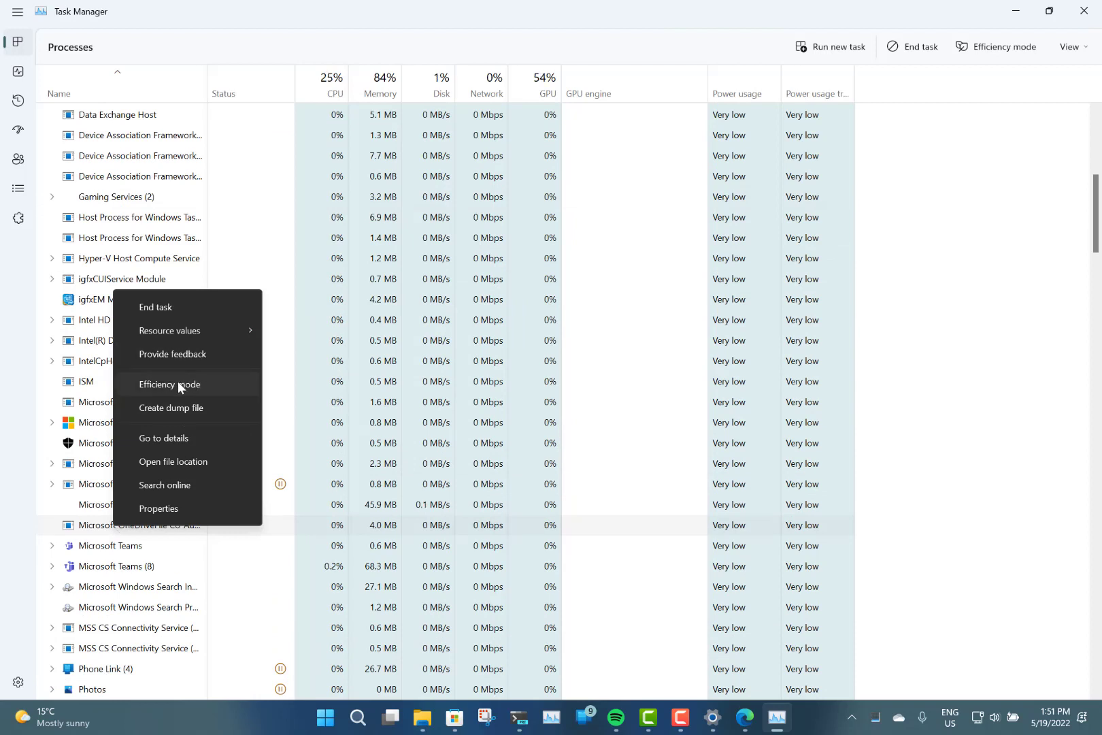
Step: Dismiss the process menu, switch to PowerShell, and clear the windows back to the desktop
left_click(437, 21)
key("alt+Tab")
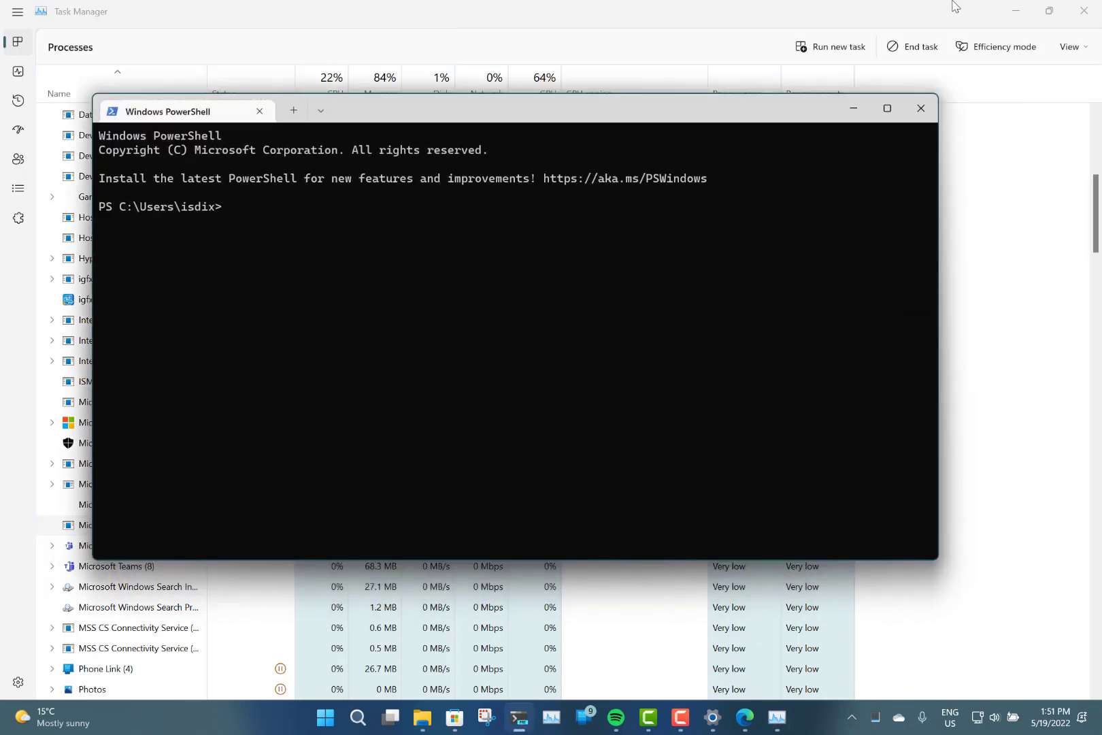
left_click(359, 718)
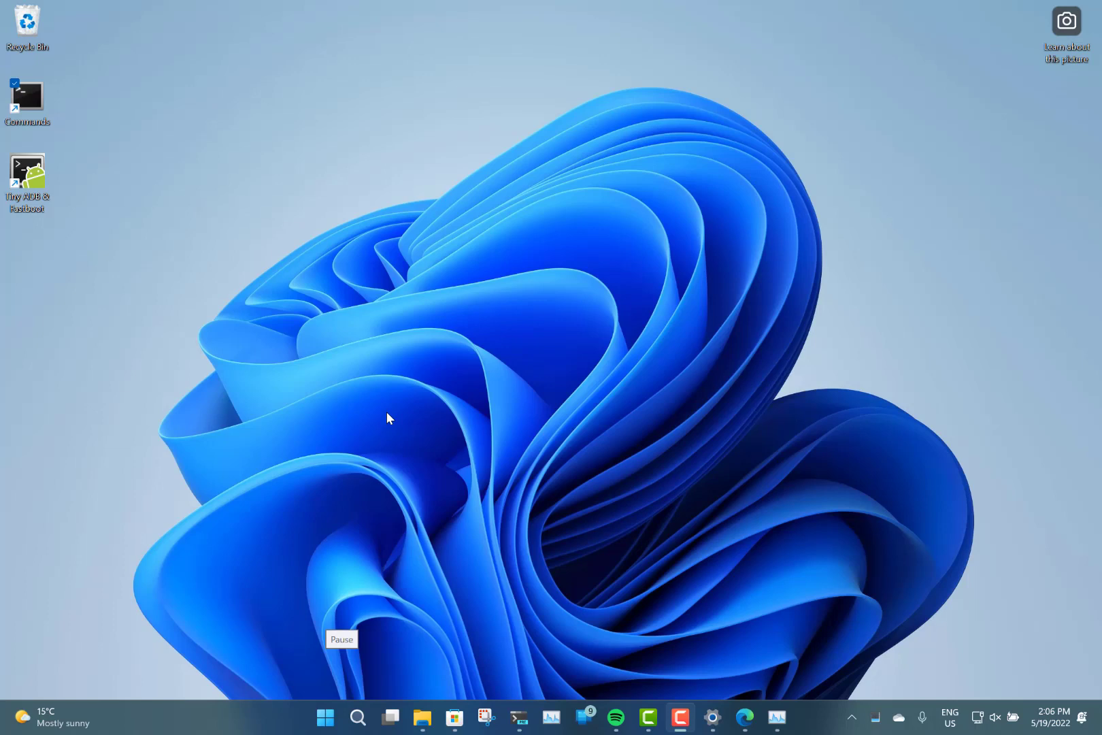
Step: Turn on live captions and move the caption bar near the top of the screen
key("super+ctrl+l")
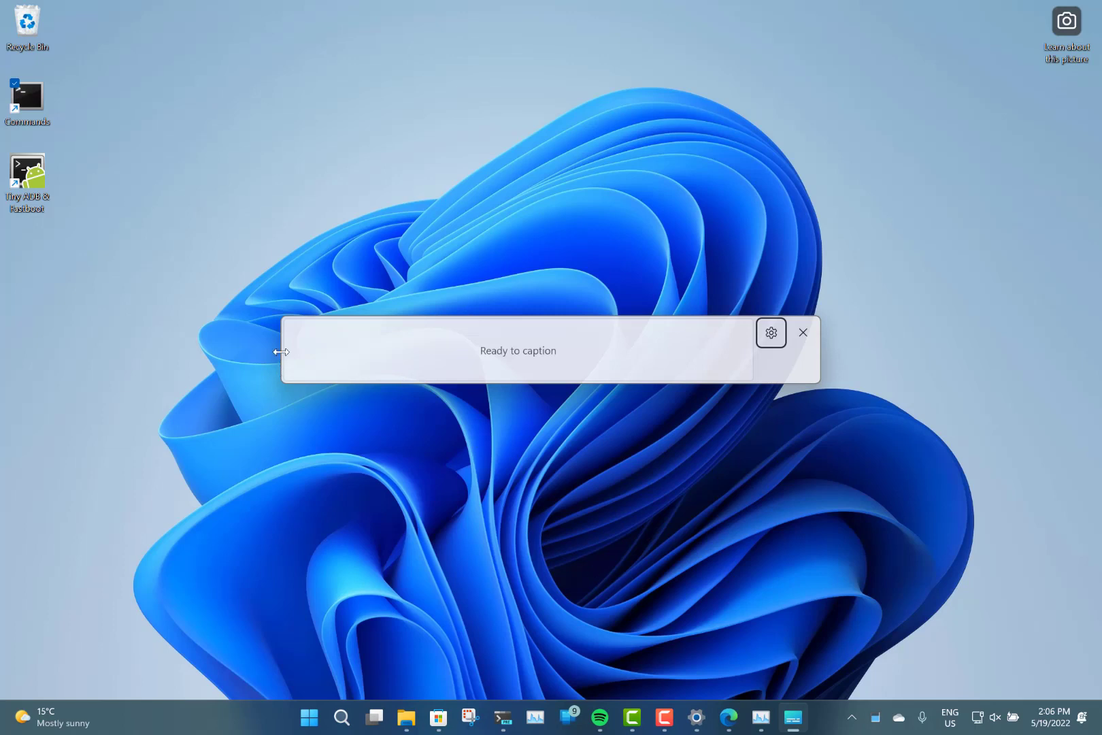
left_click_drag(303, 360, 281, 126)
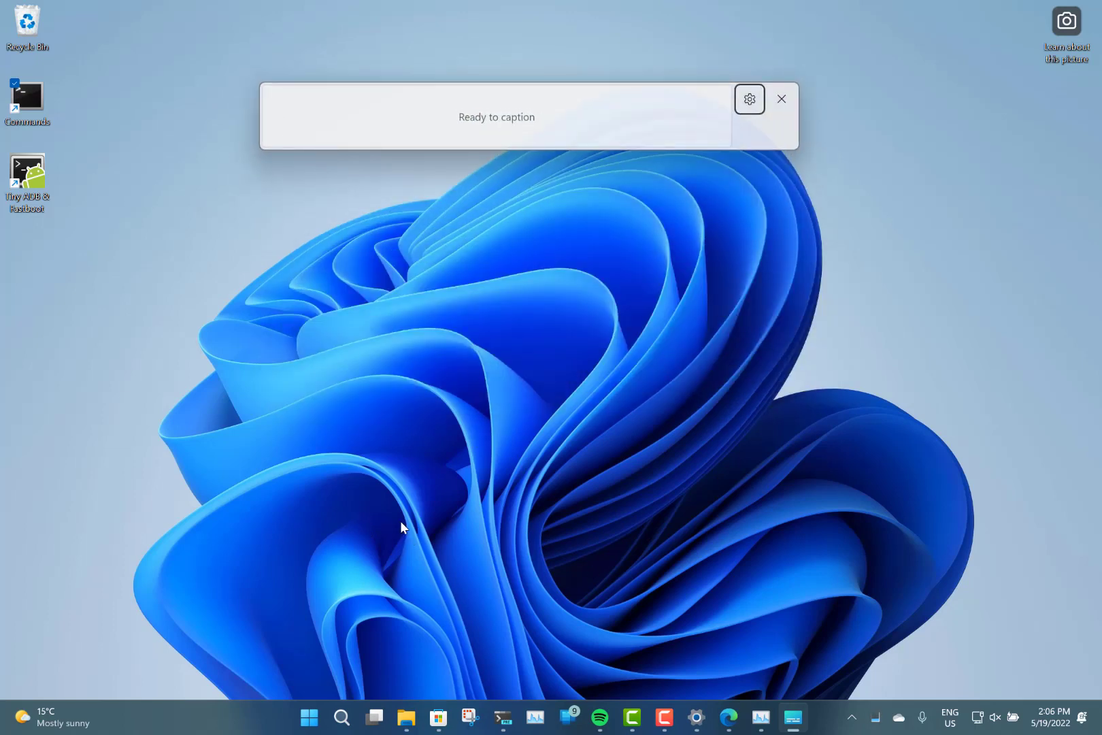
mouse_move(729, 716)
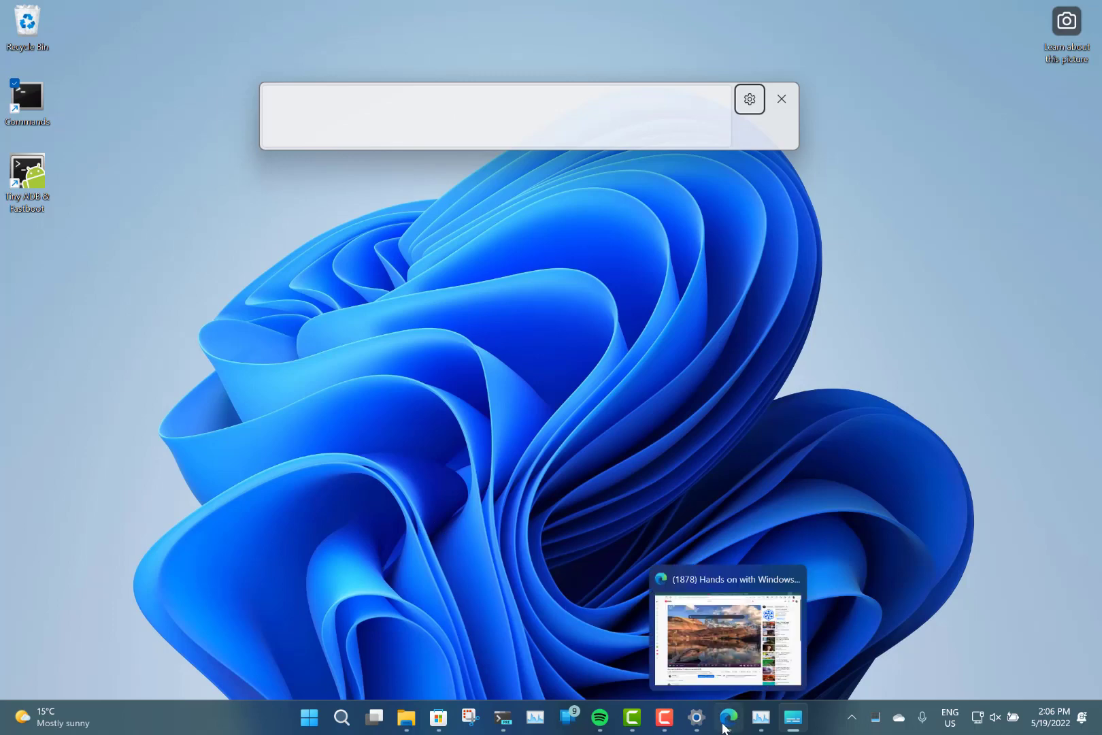
Step: Play the YouTube video in Edge for captioning, then pause it and minimize Edge
left_click(724, 726)
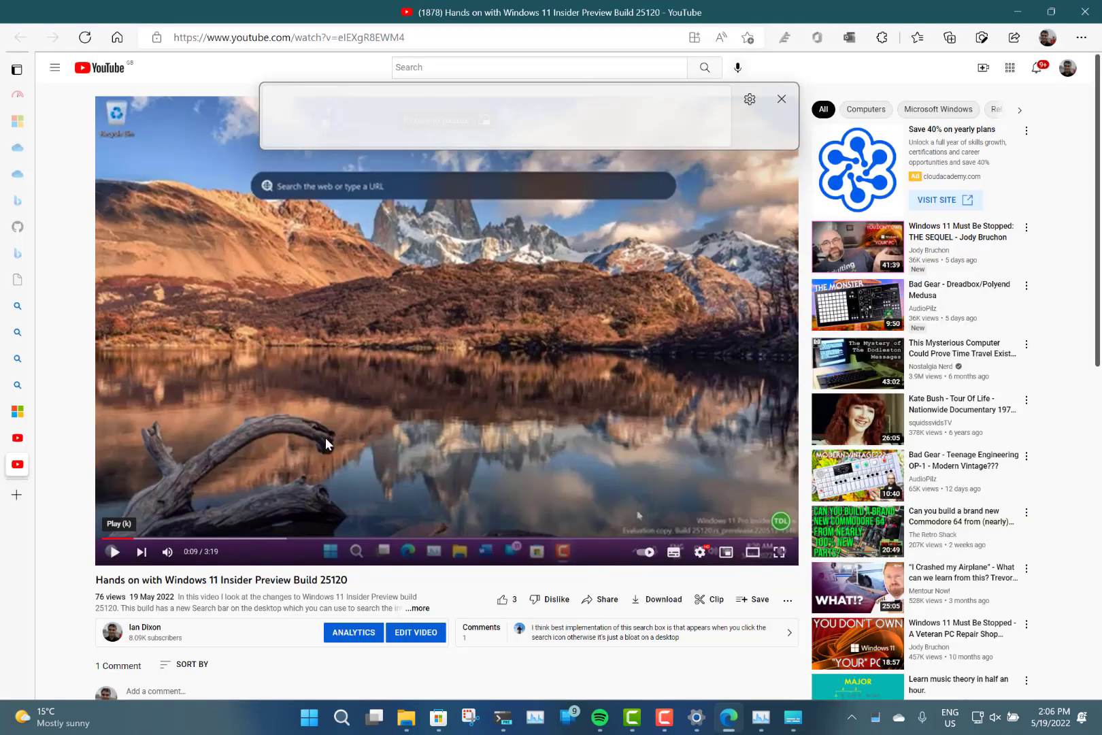
left_click(114, 552)
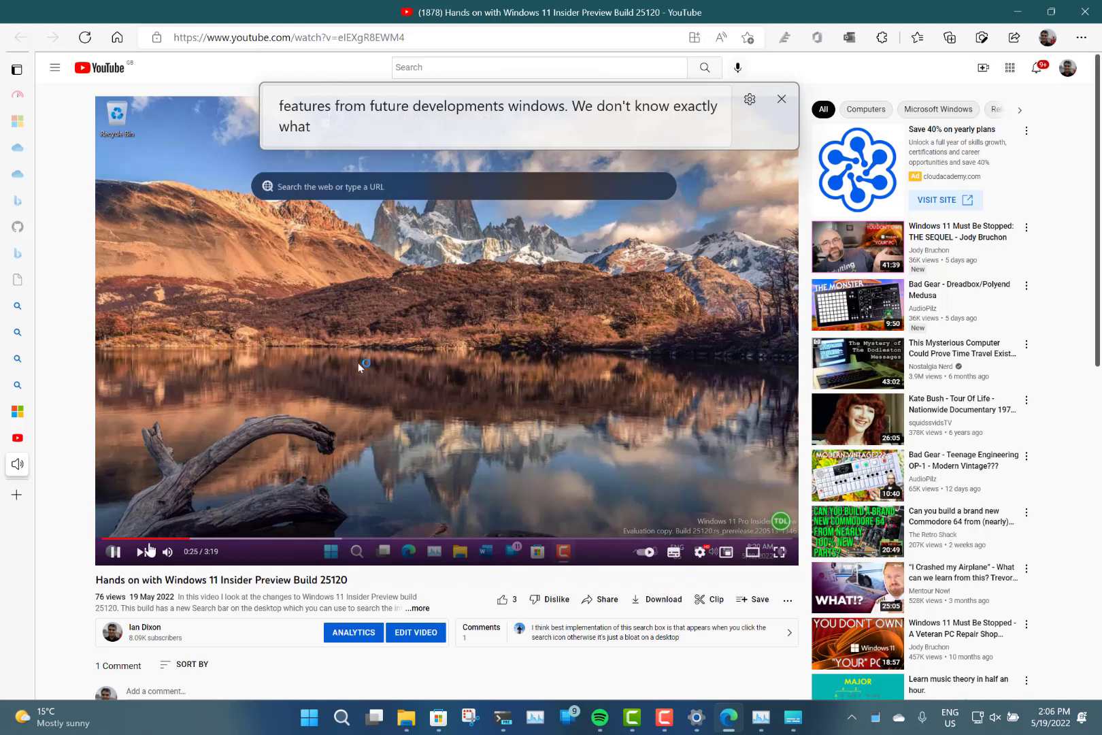
left_click(114, 554)
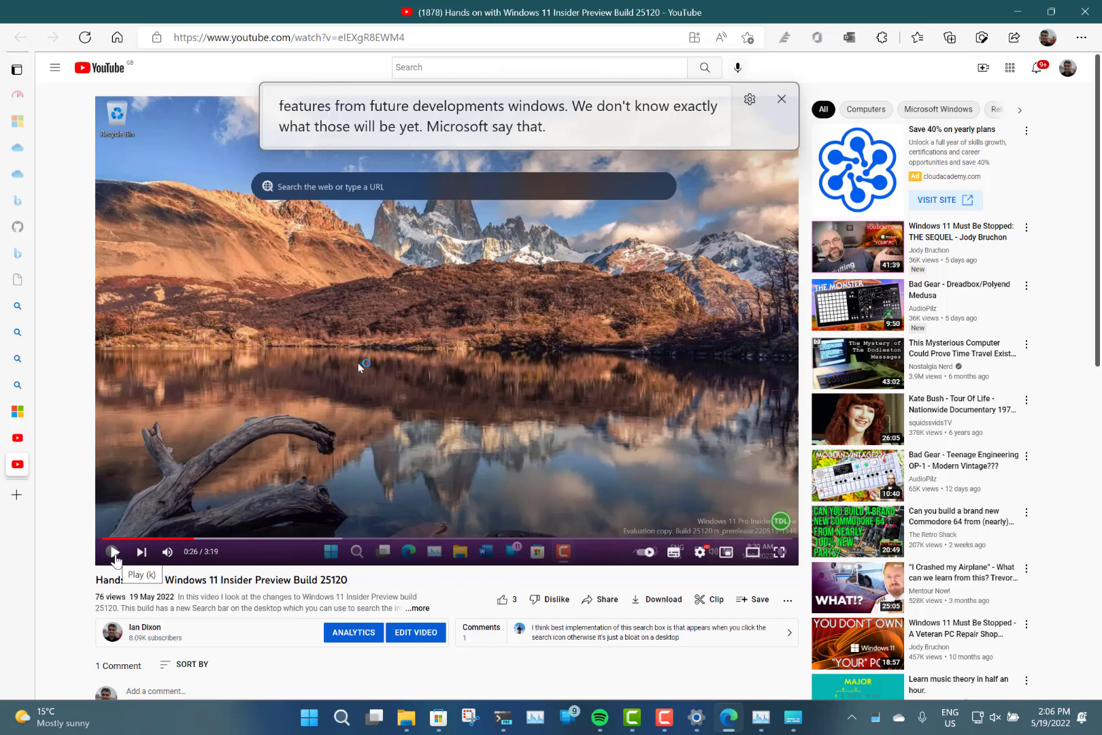
left_click(1018, 12)
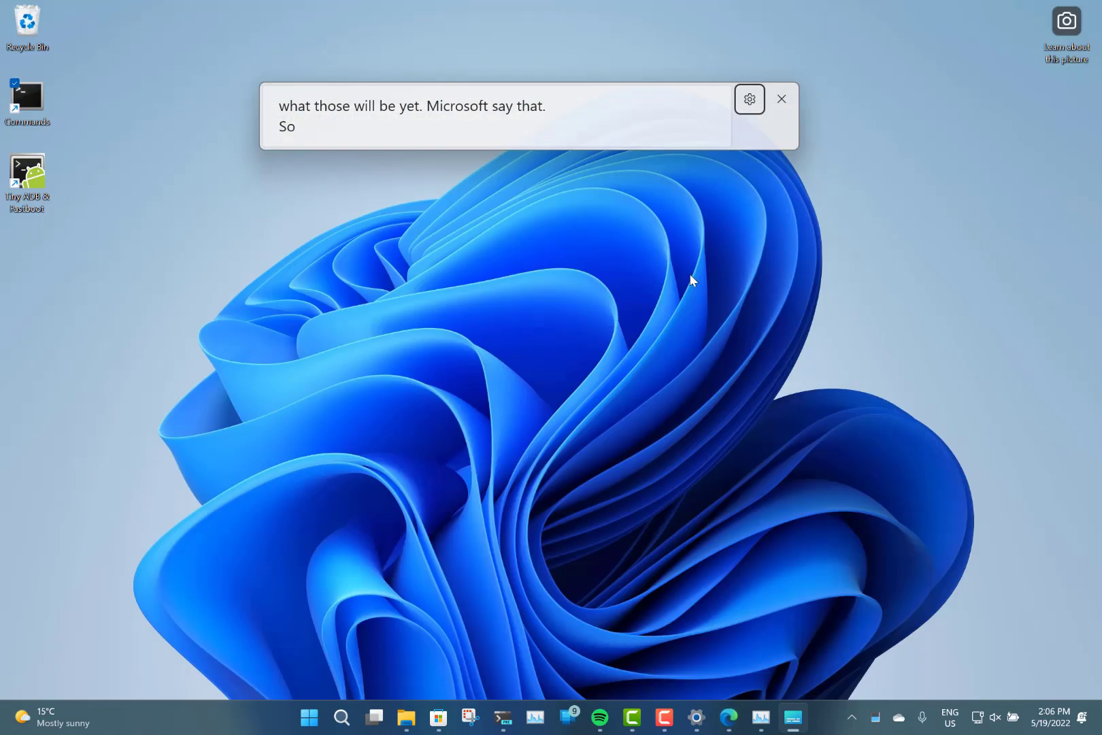
Step: Close the Live Captions bar and bring up the Start menu's pinned apps and recommendations
left_click(783, 98)
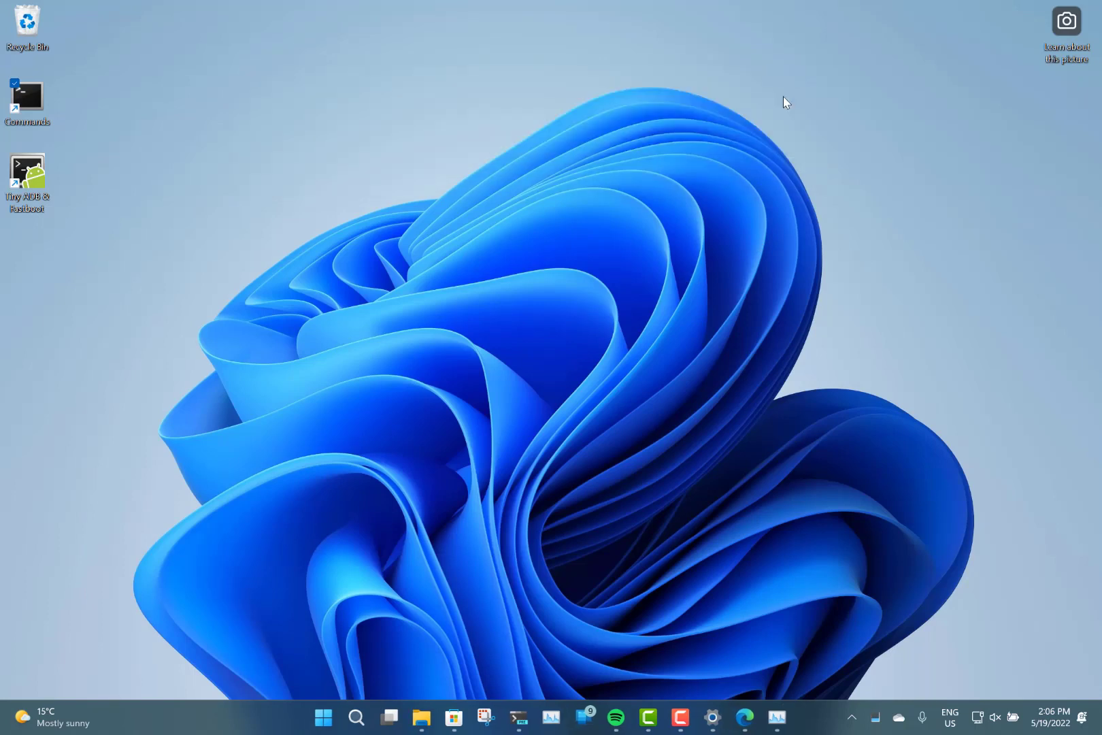
left_click(325, 717)
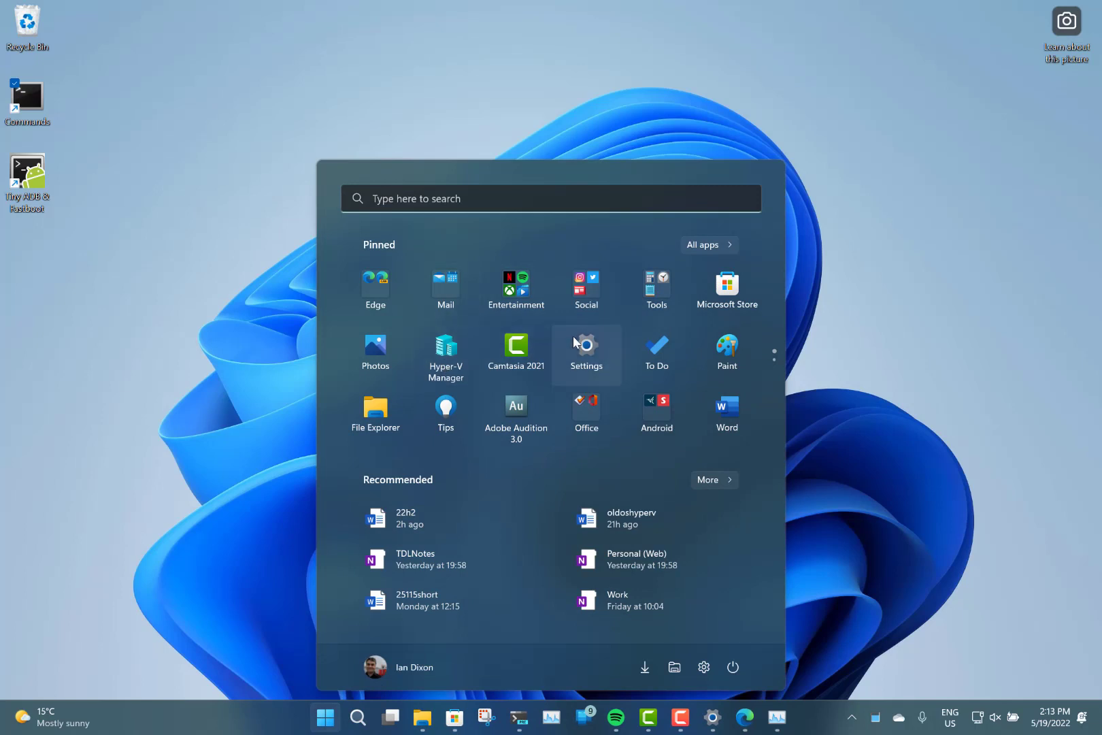